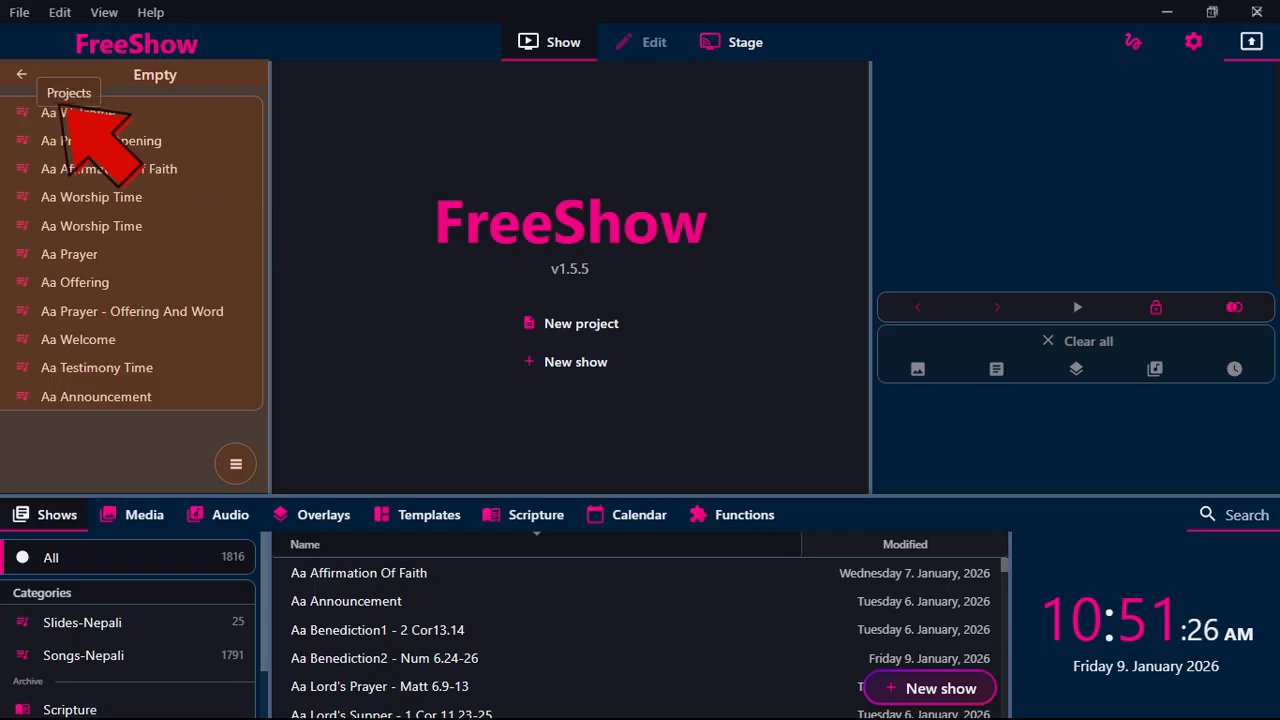
# - Open the Empty project from the Sunday Service folder and look through the list of all shows
pyautogui.click(21, 74)
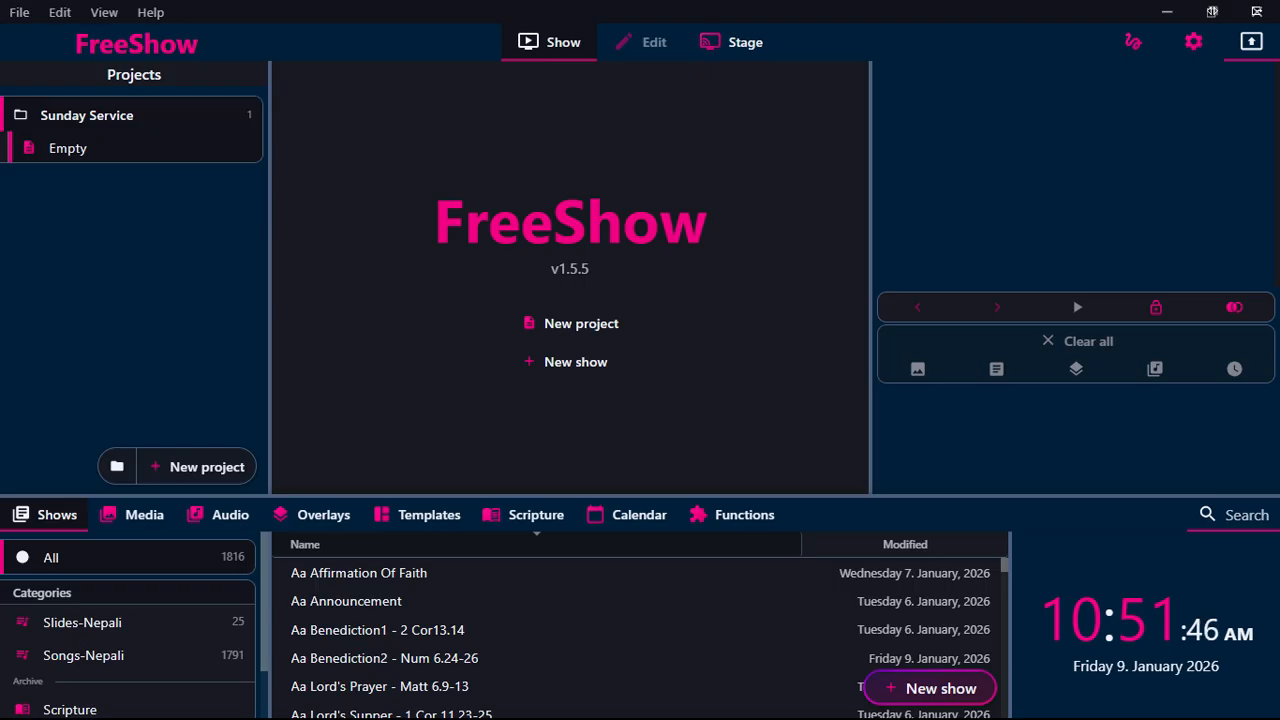
pyautogui.click(68, 148)
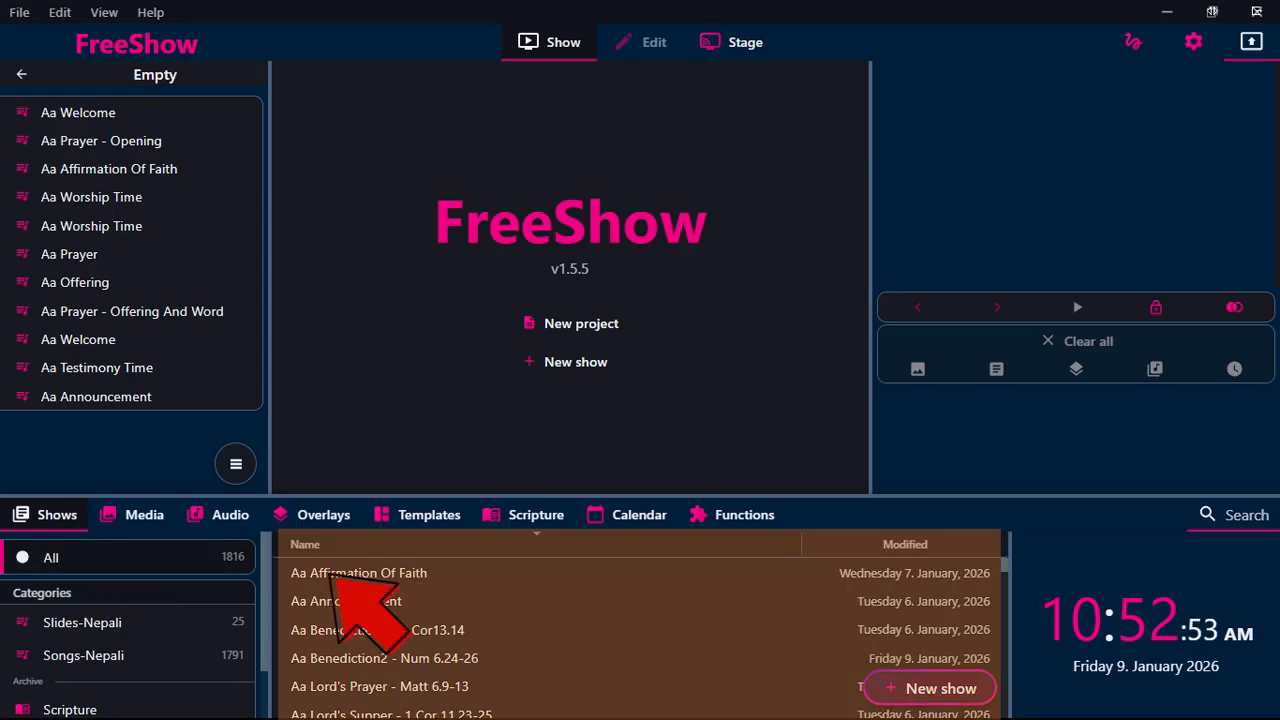
pyautogui.scroll(-5, 333, 578)
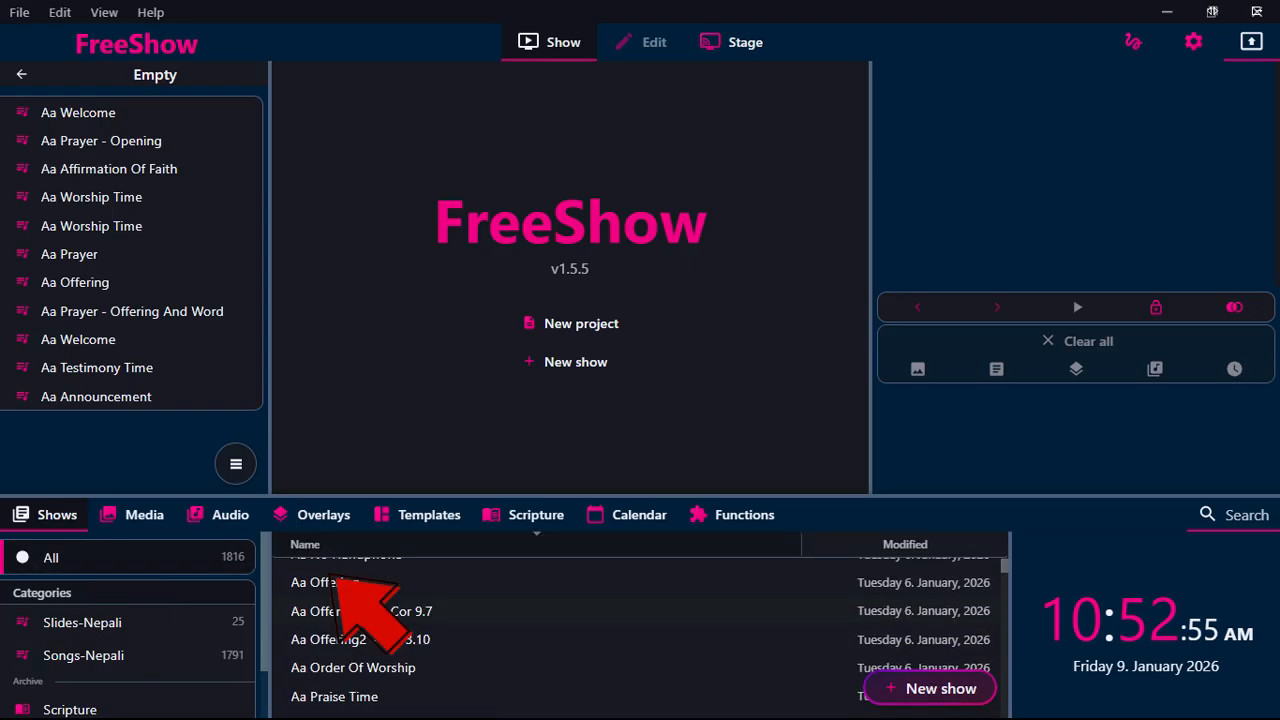
pyautogui.scroll(-5, 333, 578)
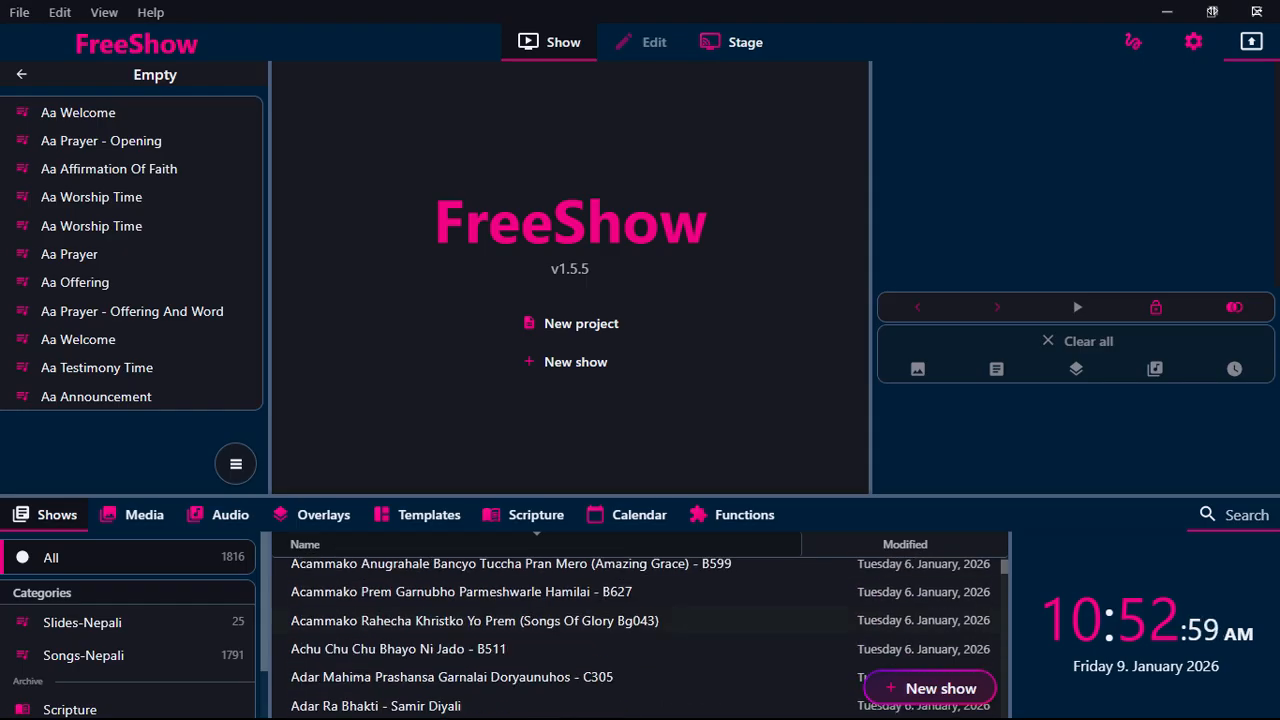
pyautogui.scroll(5, 641, 638)
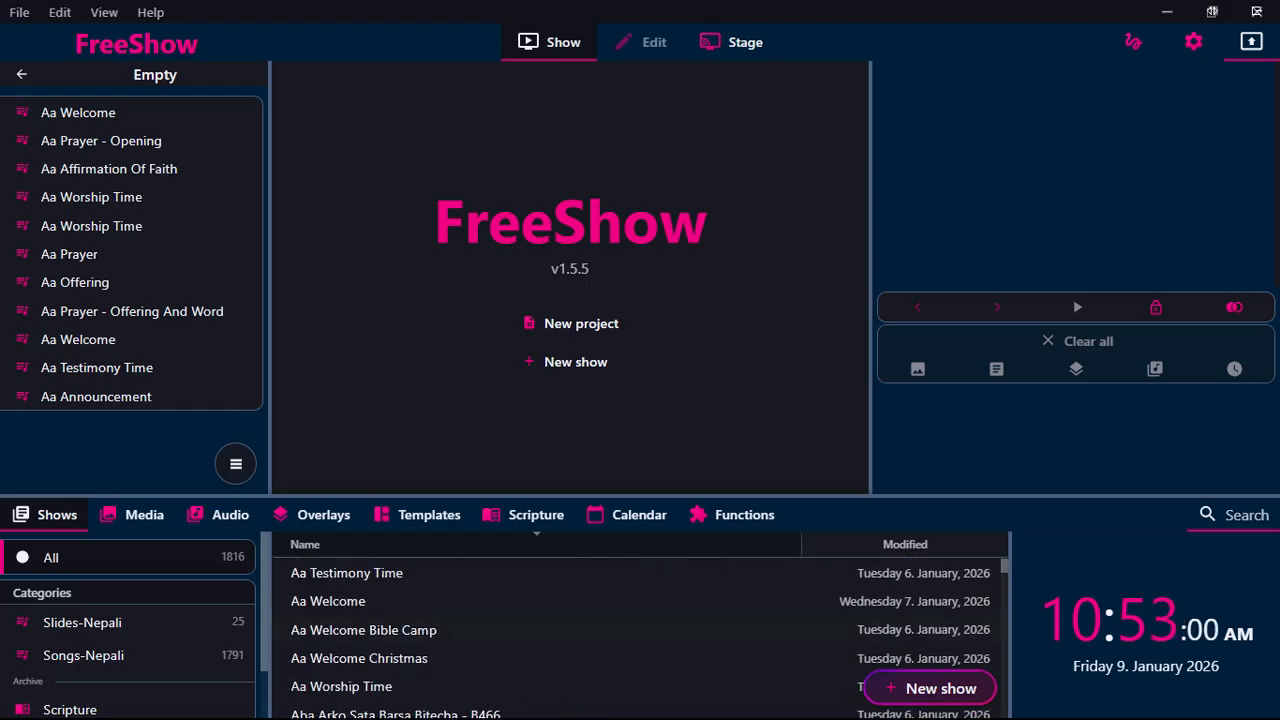
# - Look through the shows in the Slides-Nepali category
pyautogui.click(164, 624)
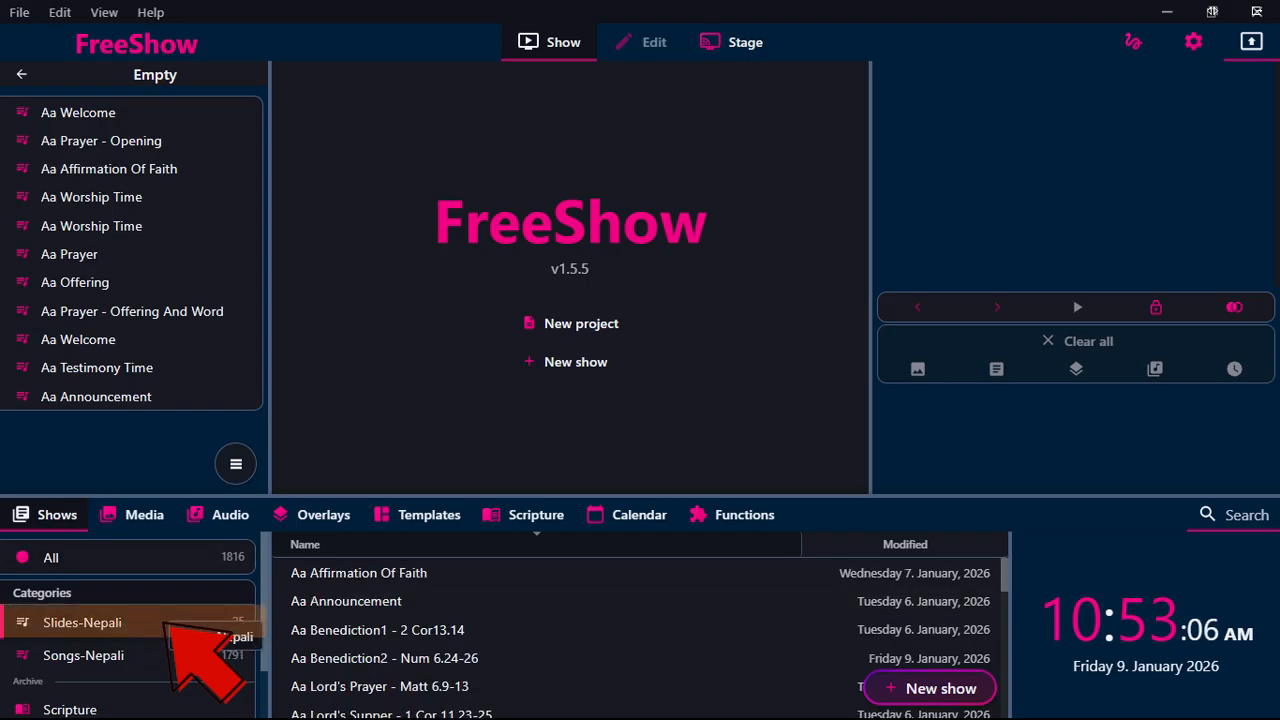
pyautogui.scroll(-3, 640, 630)
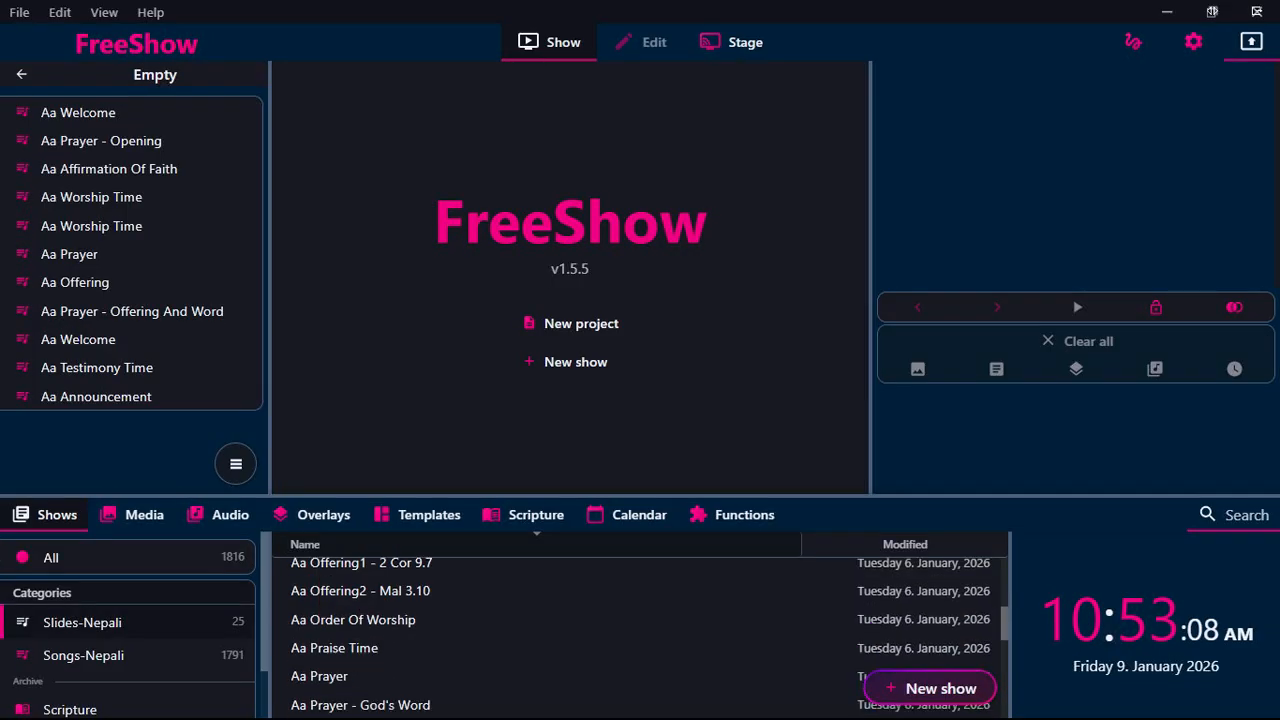
pyautogui.scroll(-3, 640, 602)
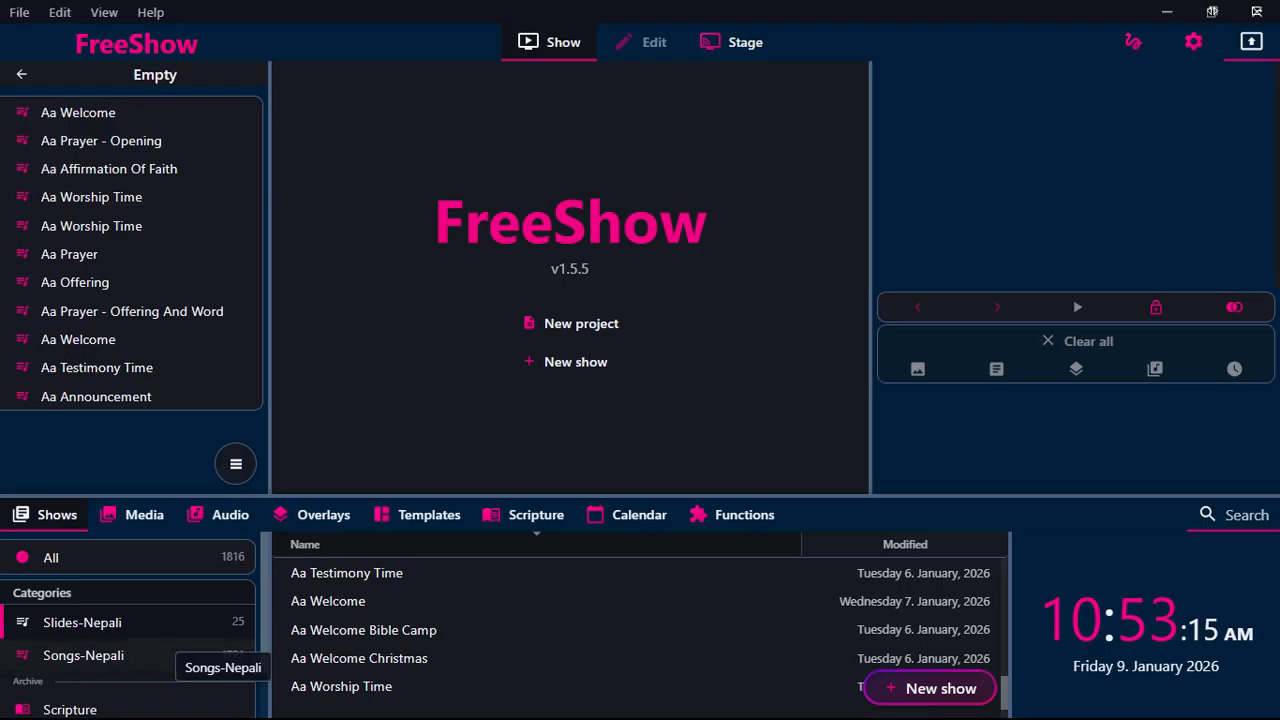
# - Browse the song list in the Songs-Nepali category and return to its beginning
pyautogui.click(165, 655)
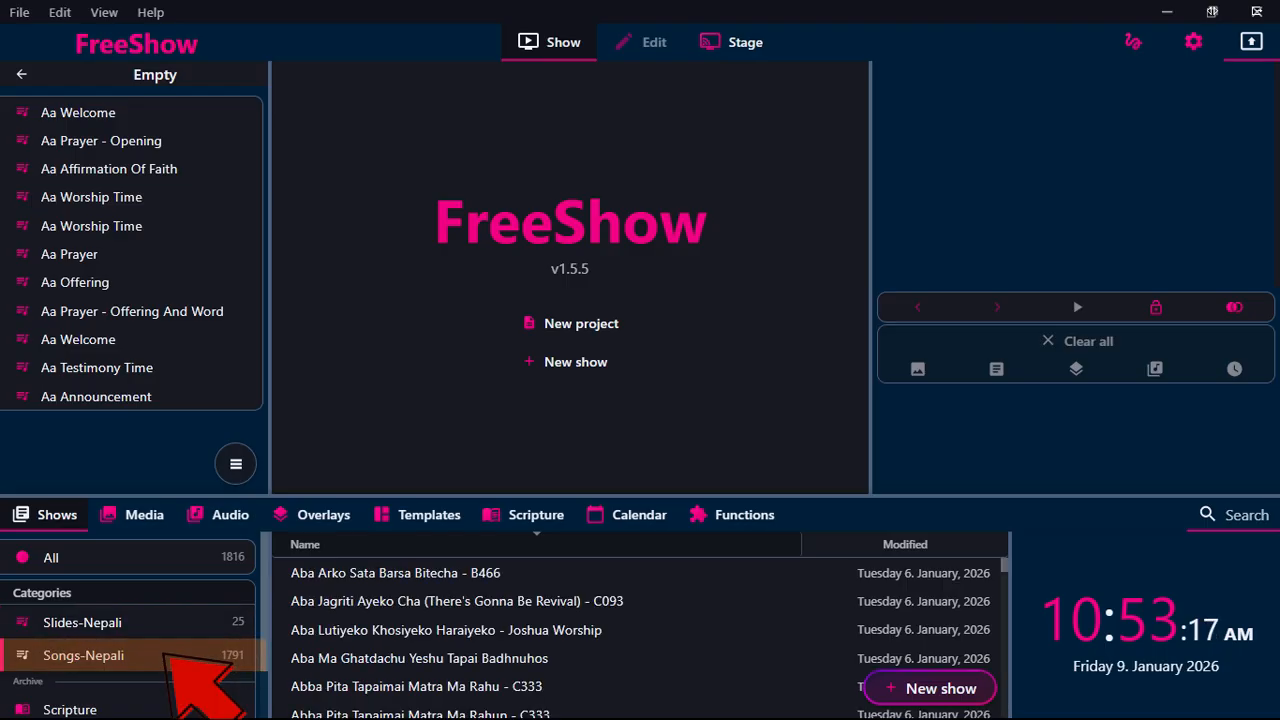
pyautogui.scroll(-5, 640, 630)
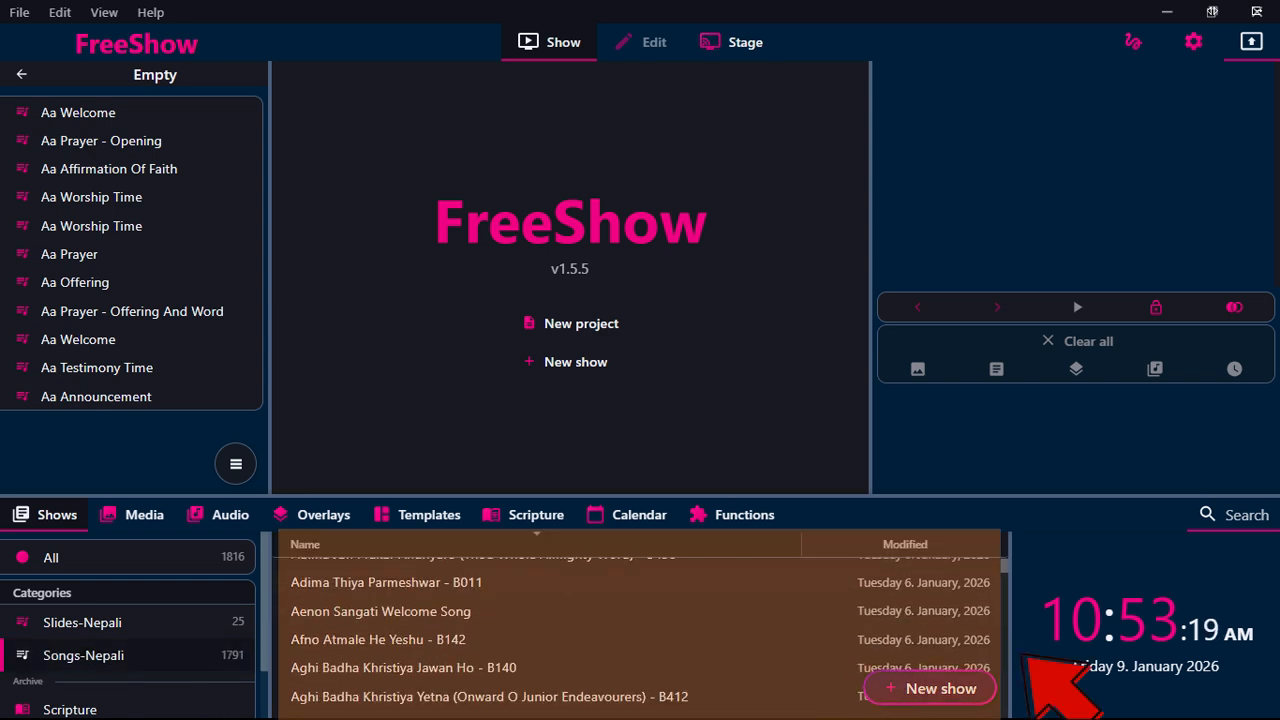
pyautogui.scroll(-4, 640, 630)
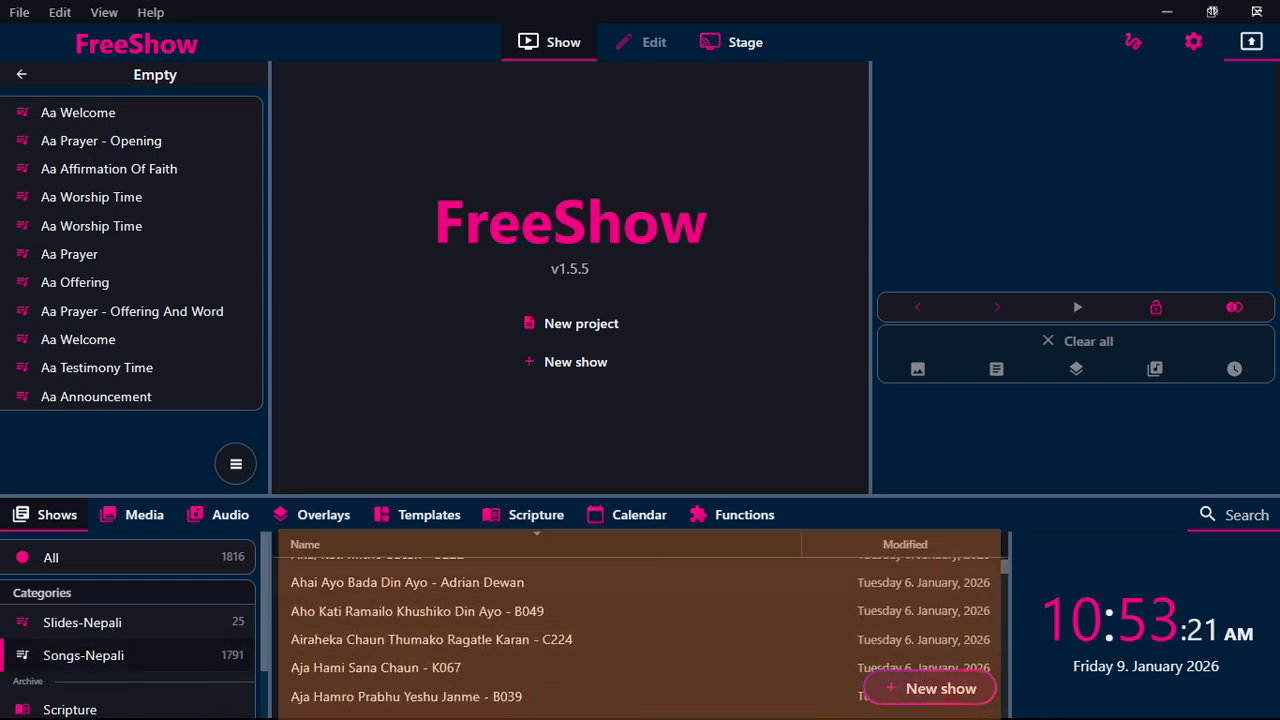
pyautogui.scroll(-2, 640, 630)
pyautogui.scroll(-15, 640, 625)
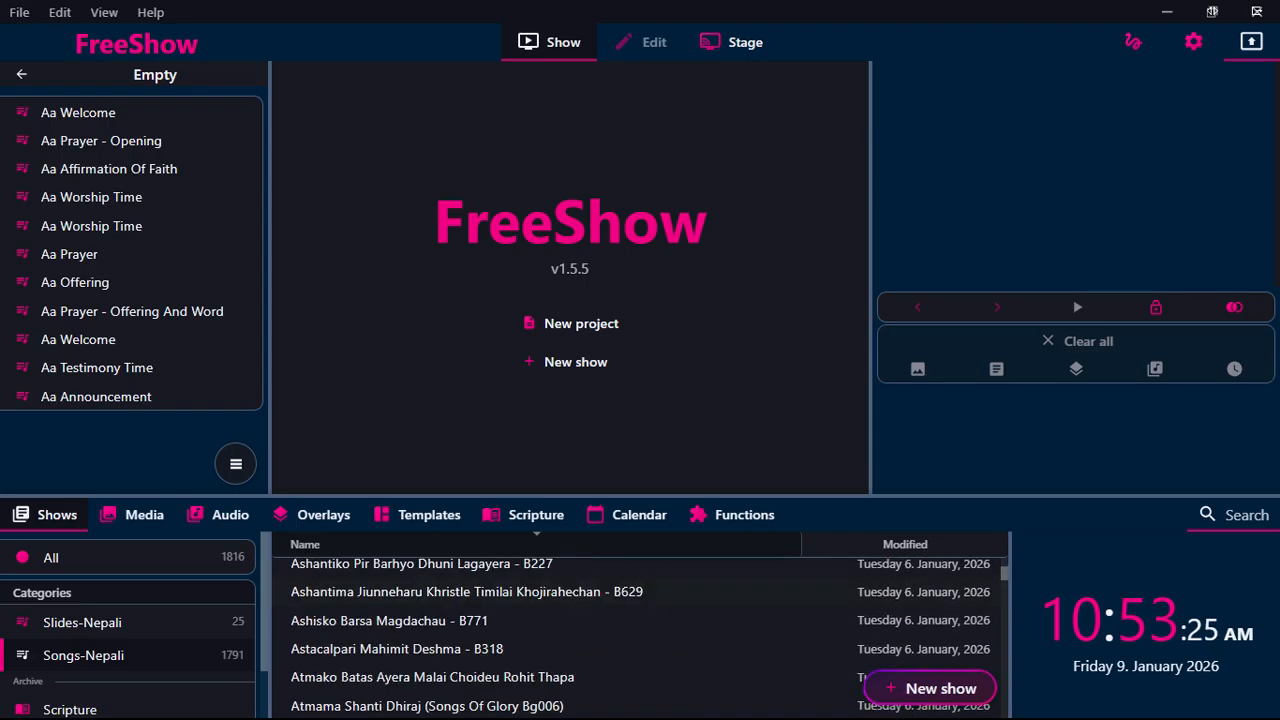
pyautogui.scroll(-4, 640, 600)
pyautogui.scroll(8, 640, 600)
pyautogui.scroll(15, 640, 630)
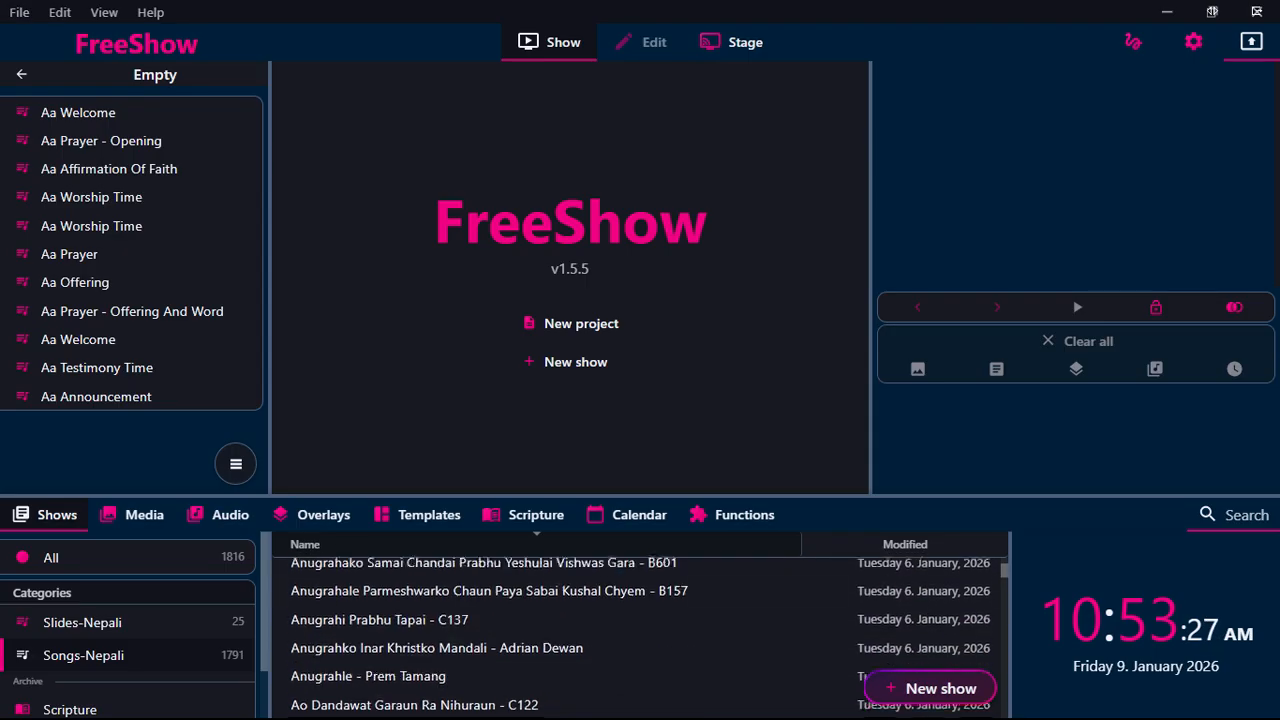
pyautogui.scroll(15, 640, 630)
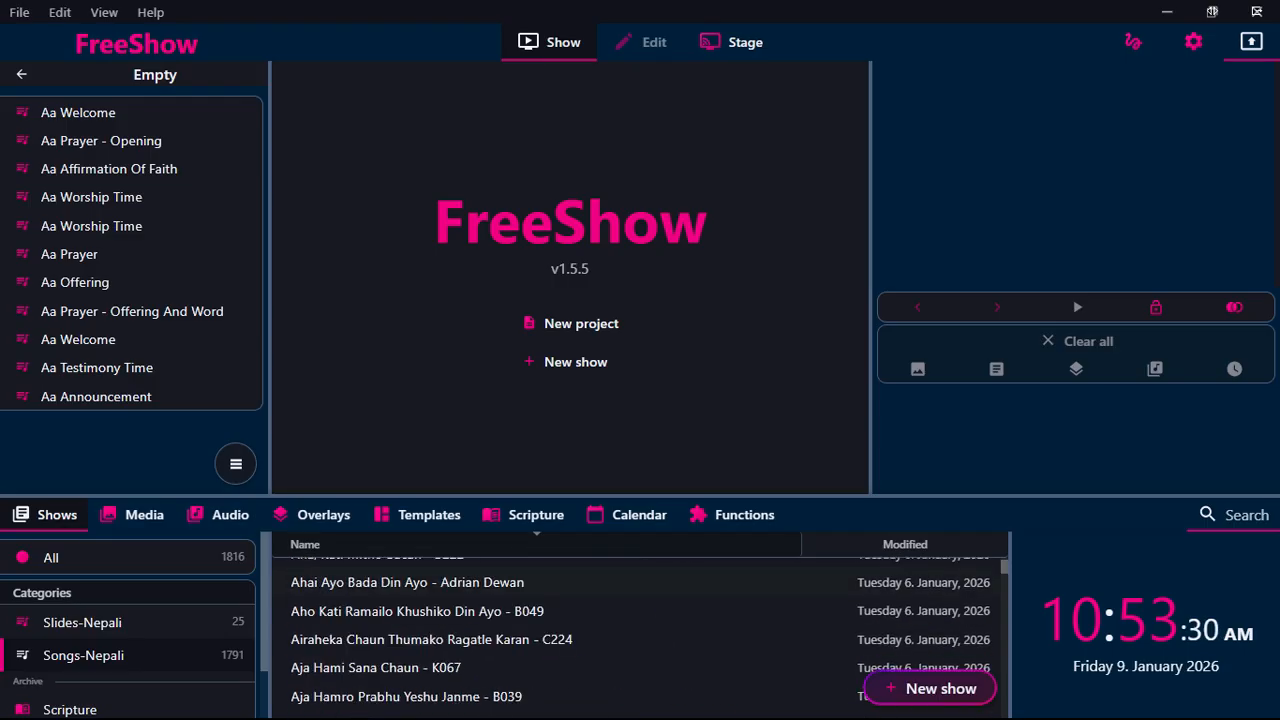
pyautogui.scroll(4, 640, 630)
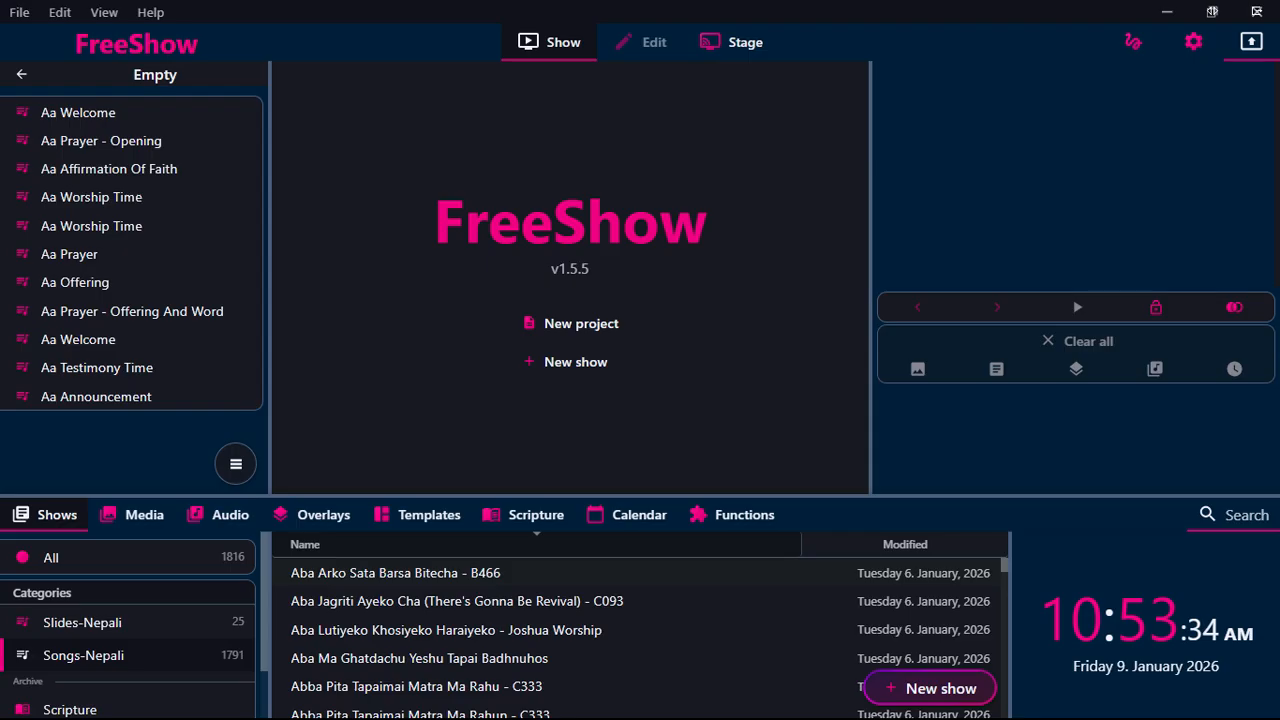
# - Present Verse 1 of the song "Aba Arko Sata Barsa Bitecha - B466" on the full-screen output, then leave the full-screen view
pyautogui.click(380, 572)
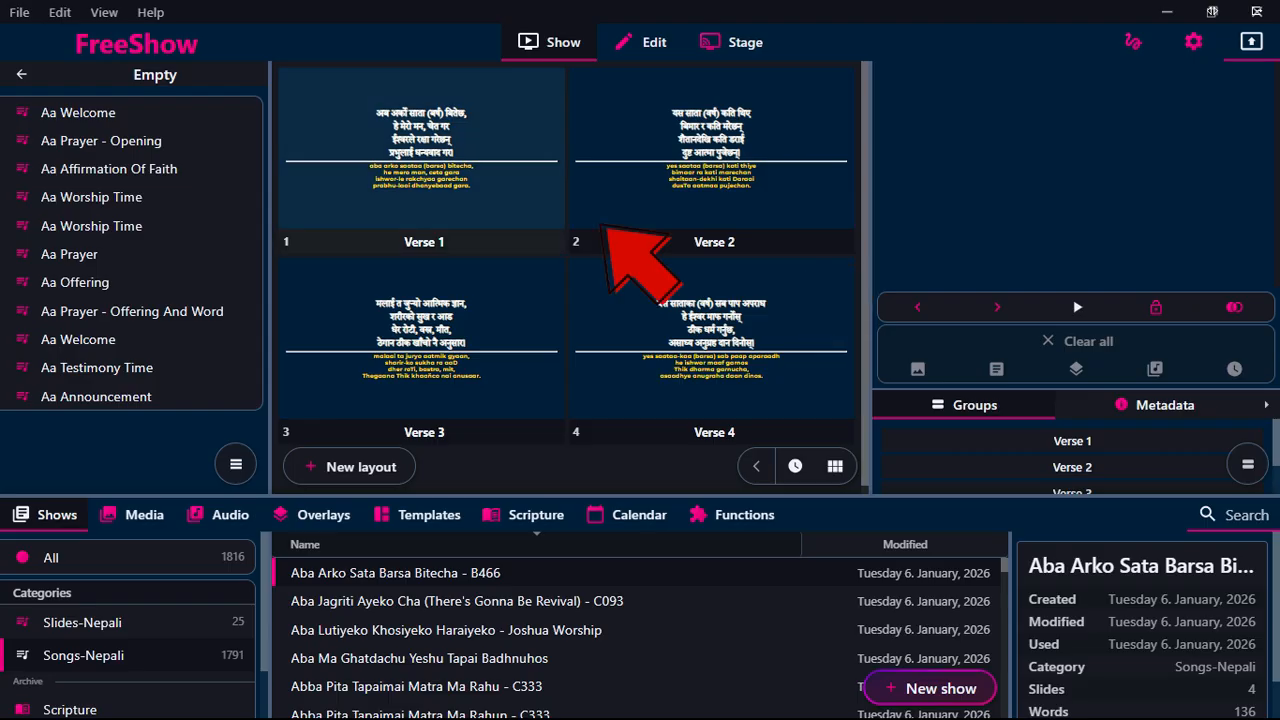
pyautogui.click(552, 200)
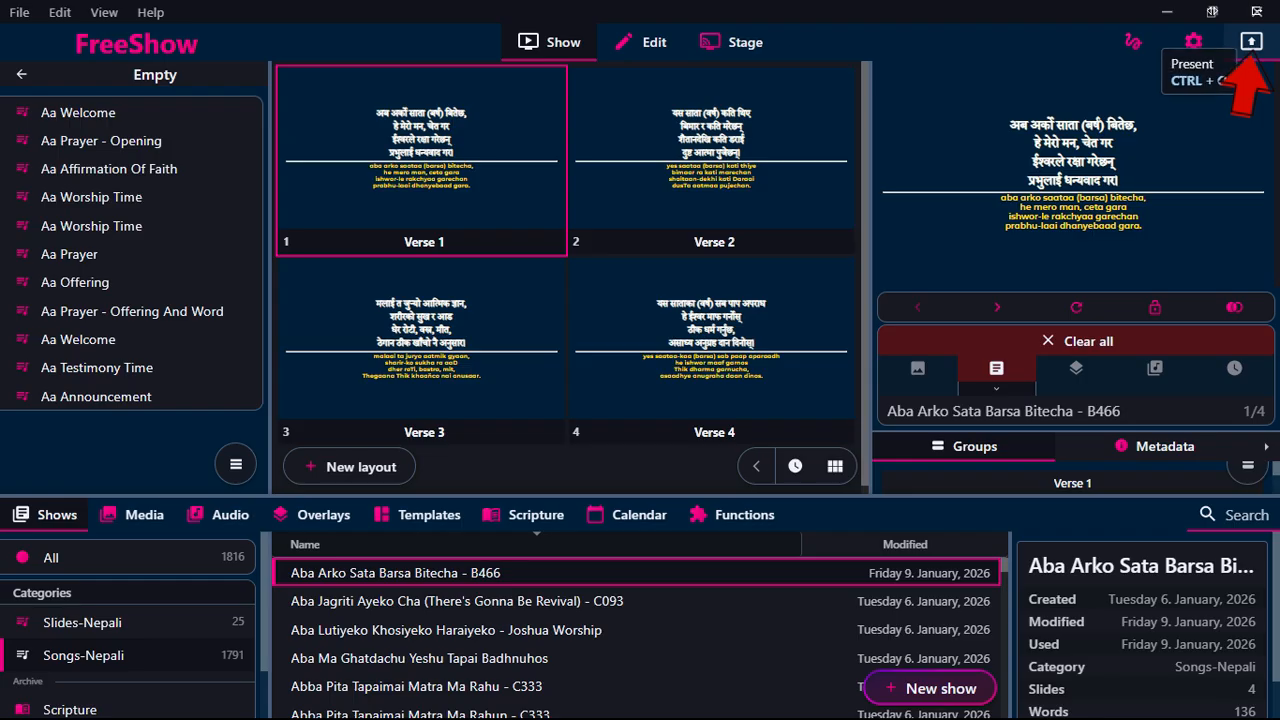
pyautogui.click(1251, 41)
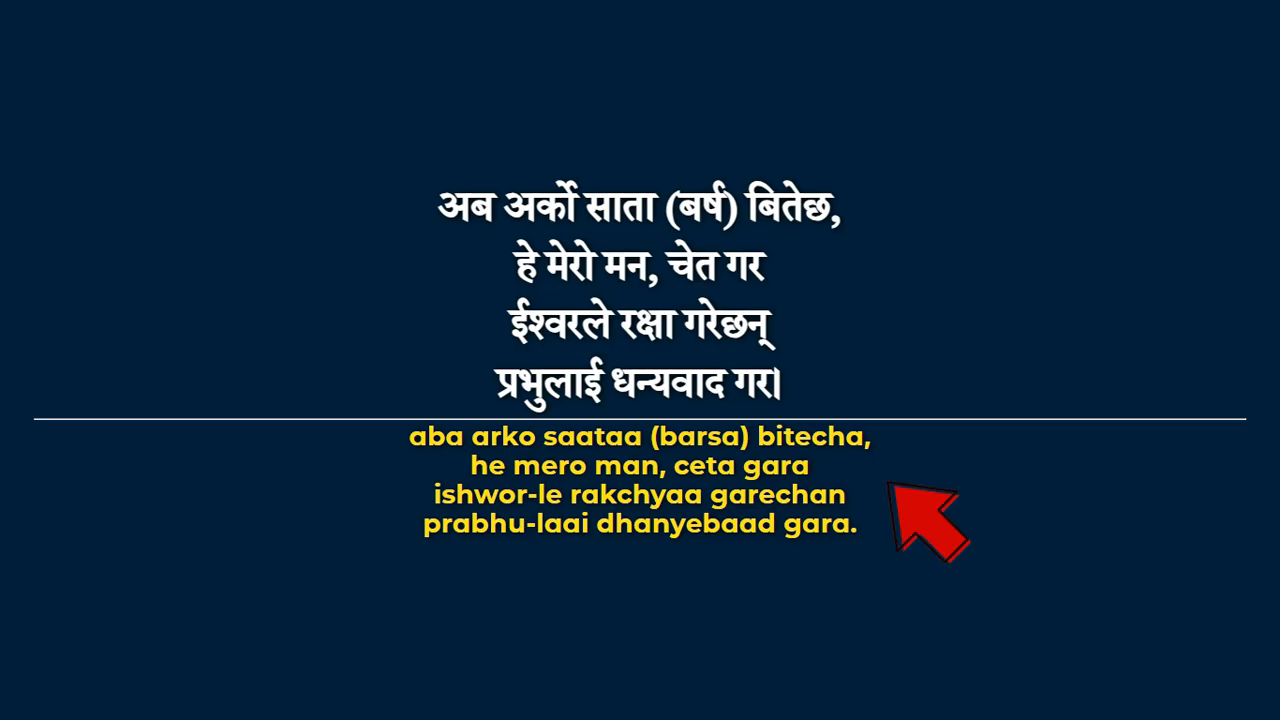
pyautogui.press('Escape')
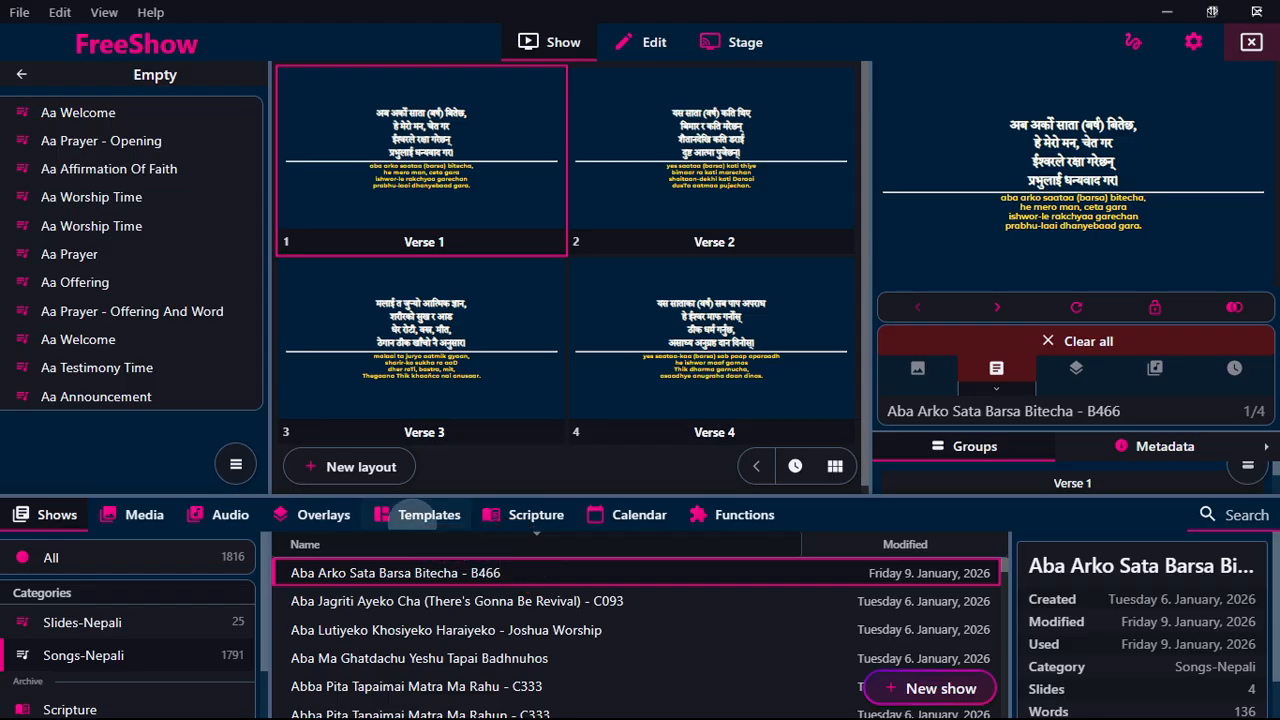
# - Look through the available templates and the scripture collections and Bibles
pyautogui.click(432, 515)
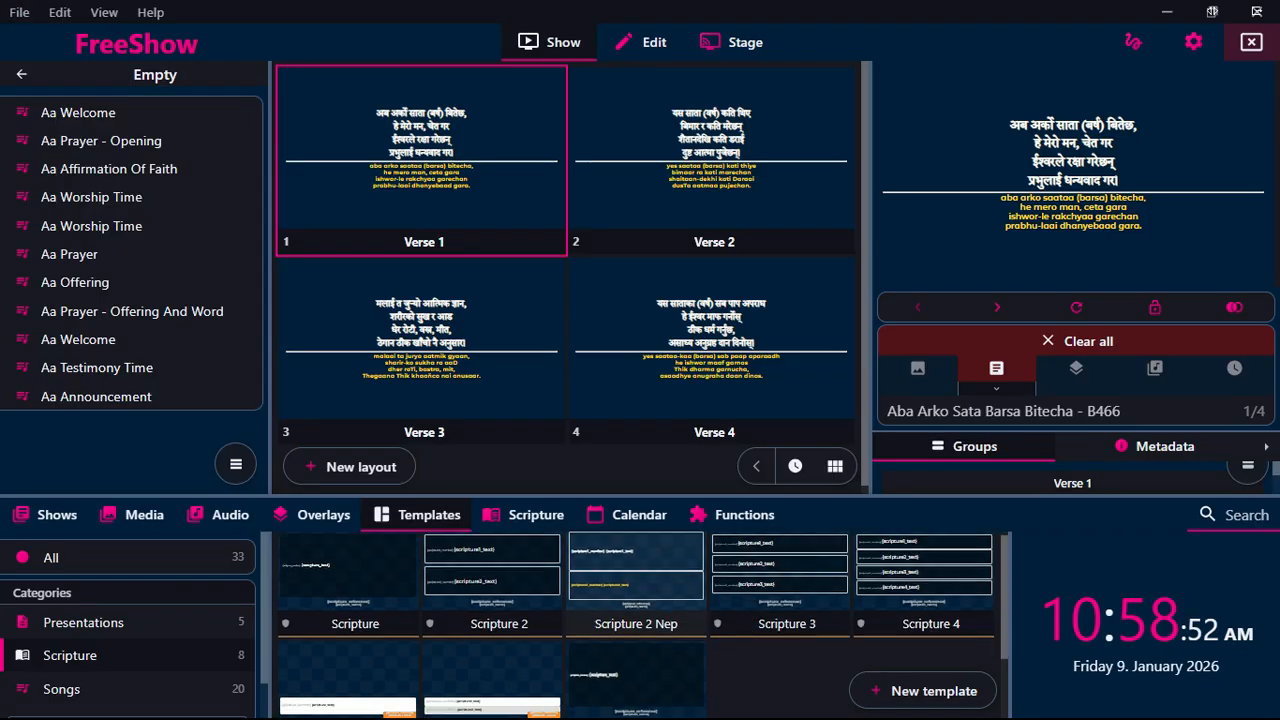
pyautogui.scroll(-2, 640, 610)
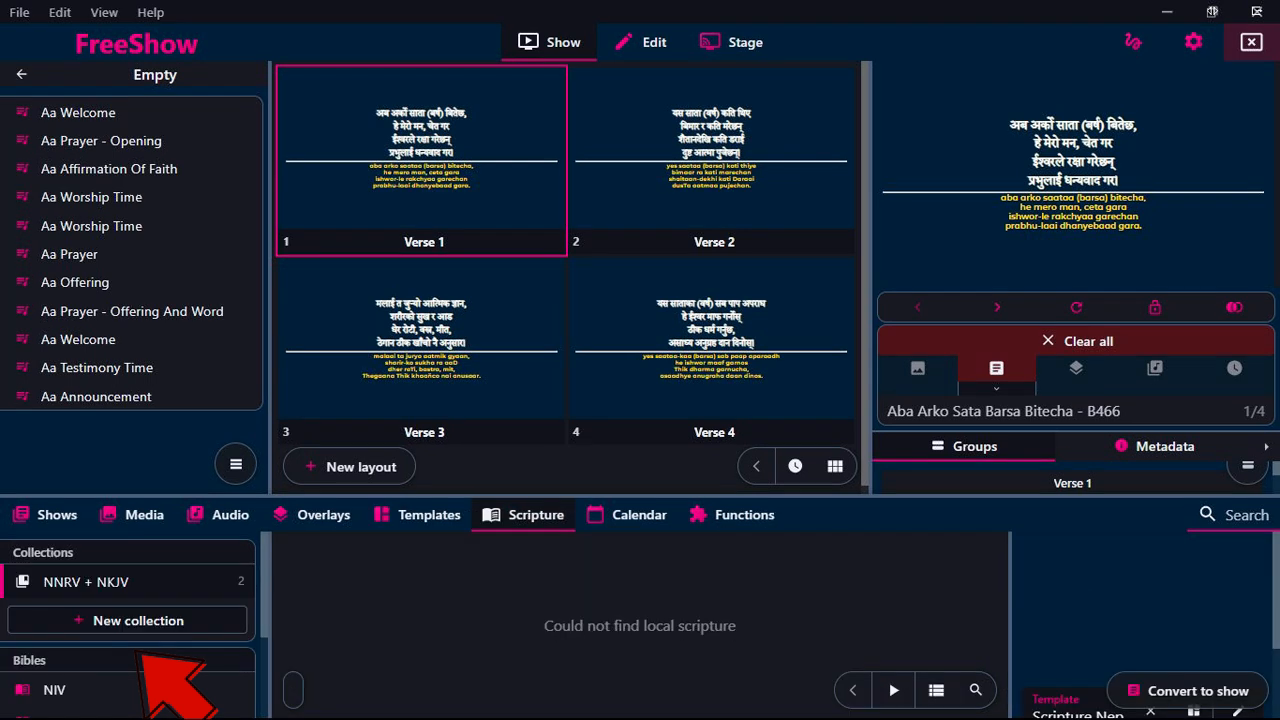
pyautogui.scroll(-1, 142, 658)
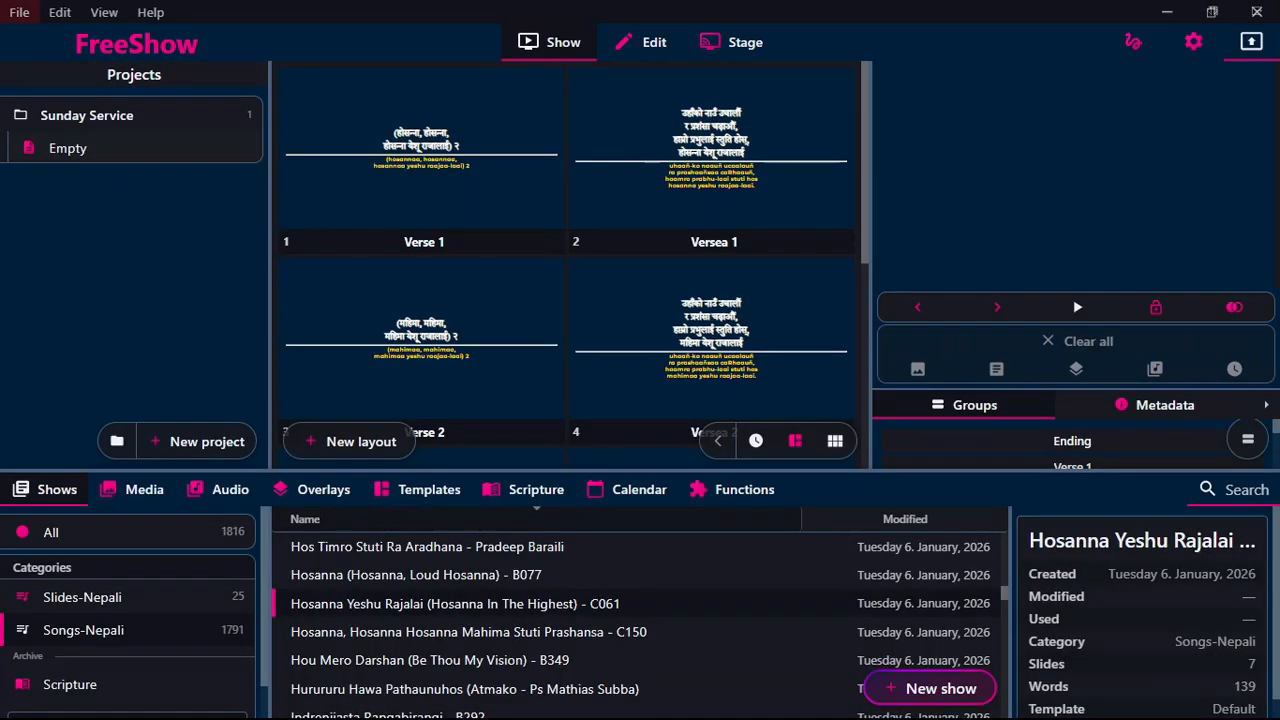
# - Check the contents of the Empty project and duplicate it within the Sunday Service folder
pyautogui.click(160, 148)
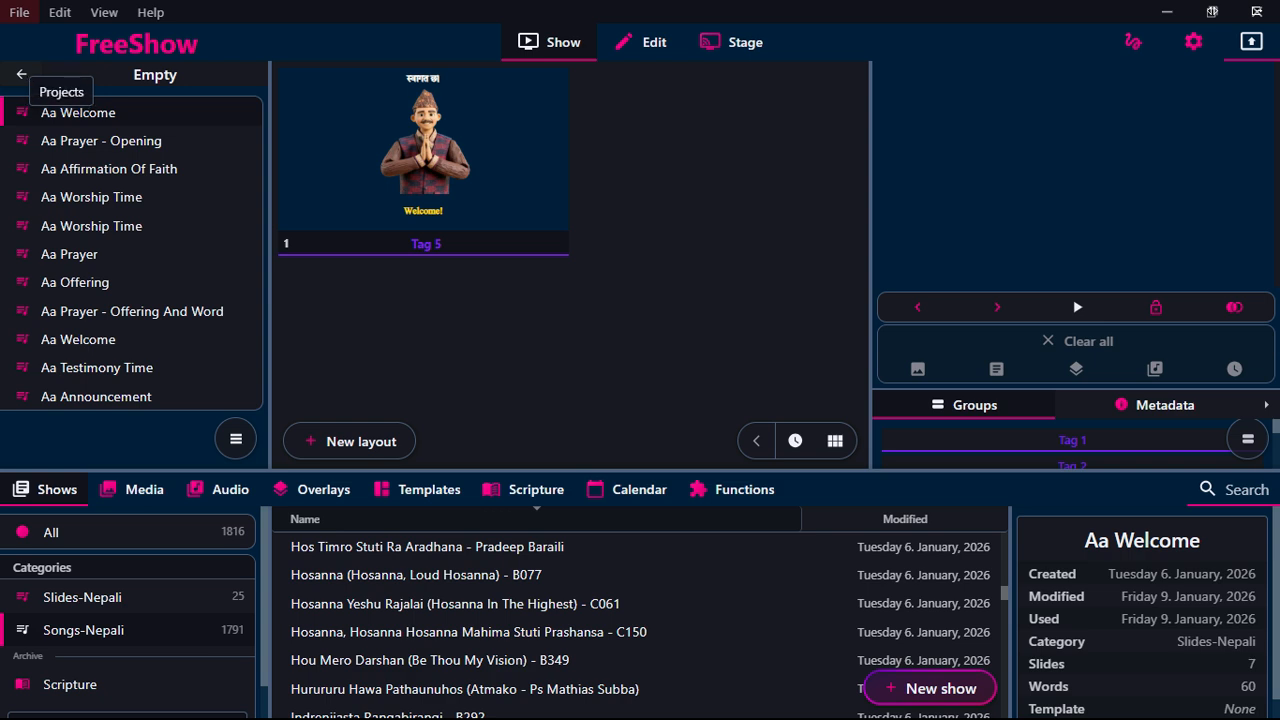
pyautogui.click(21, 74)
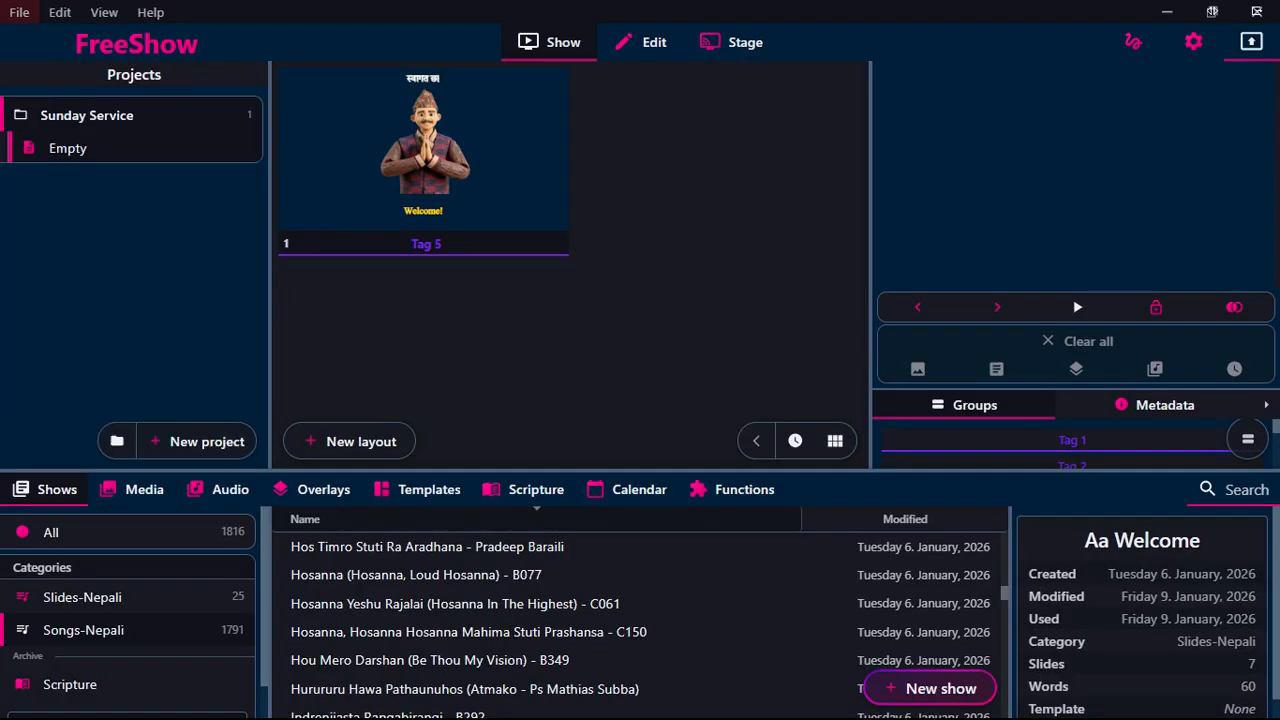
pyautogui.rightClick(150, 148)
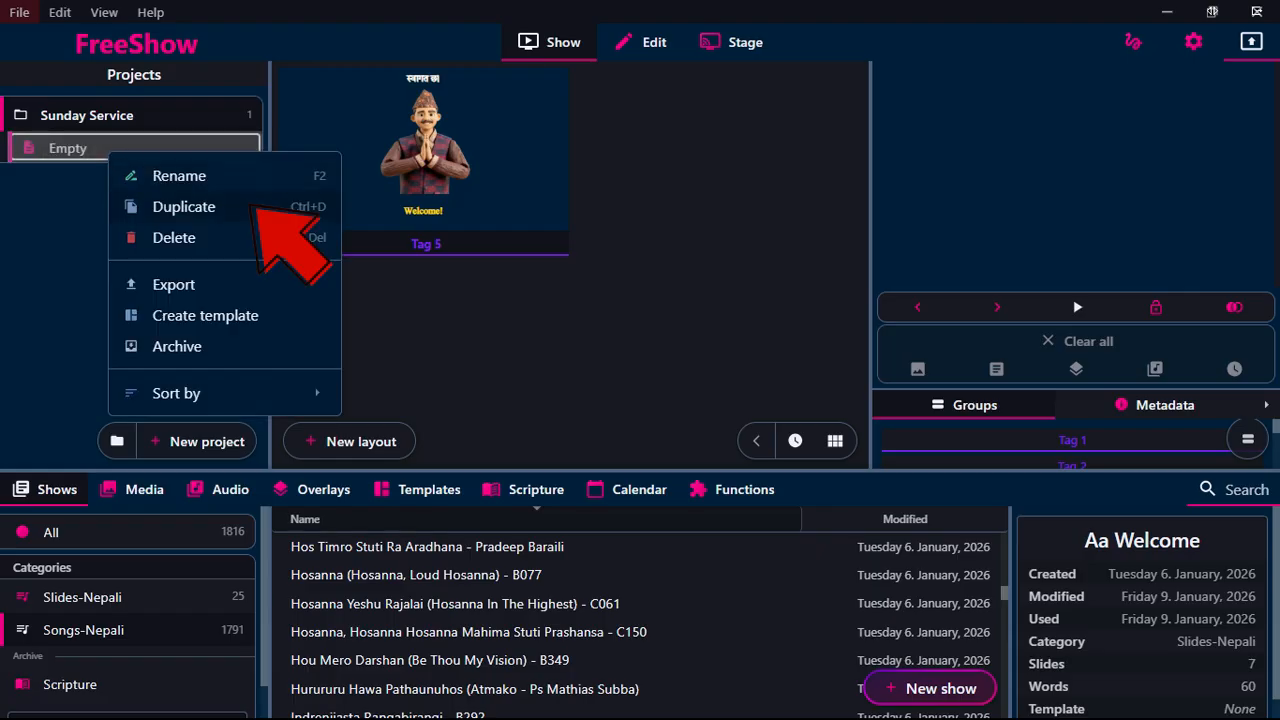
pyautogui.click(256, 206)
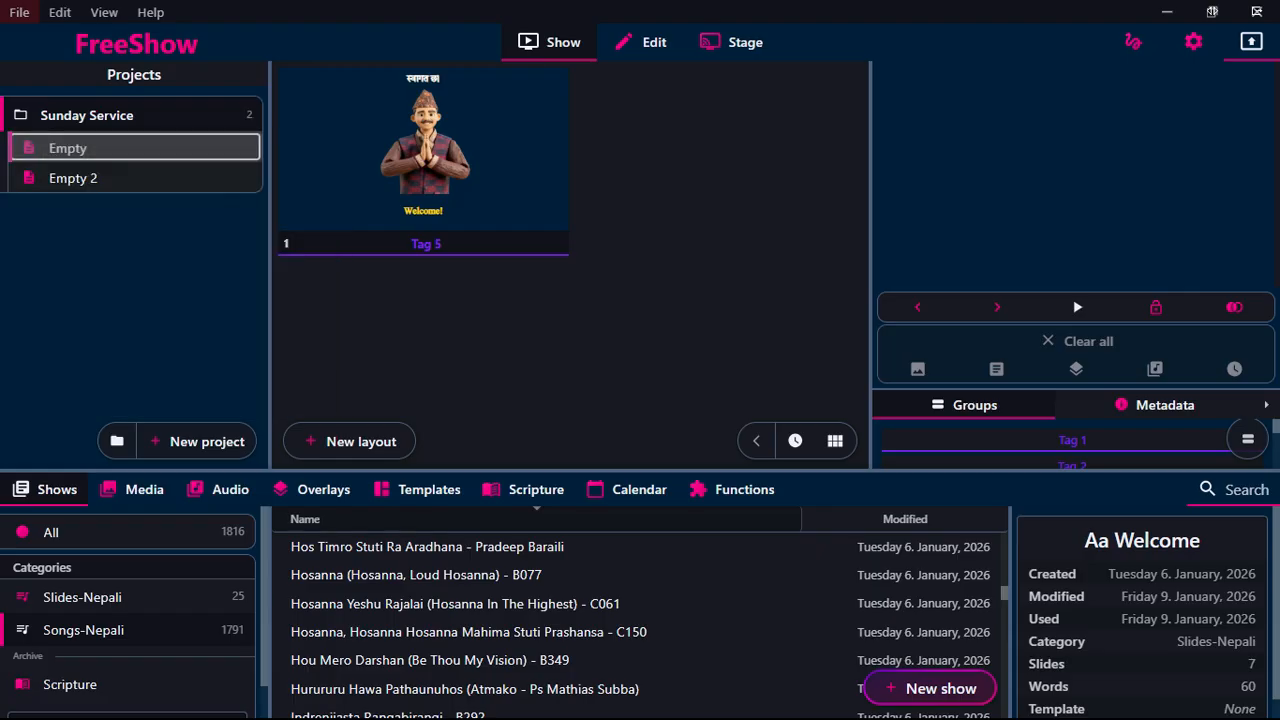
# - Rename the duplicated project as 2026-01-11
pyautogui.rightClick(160, 178)
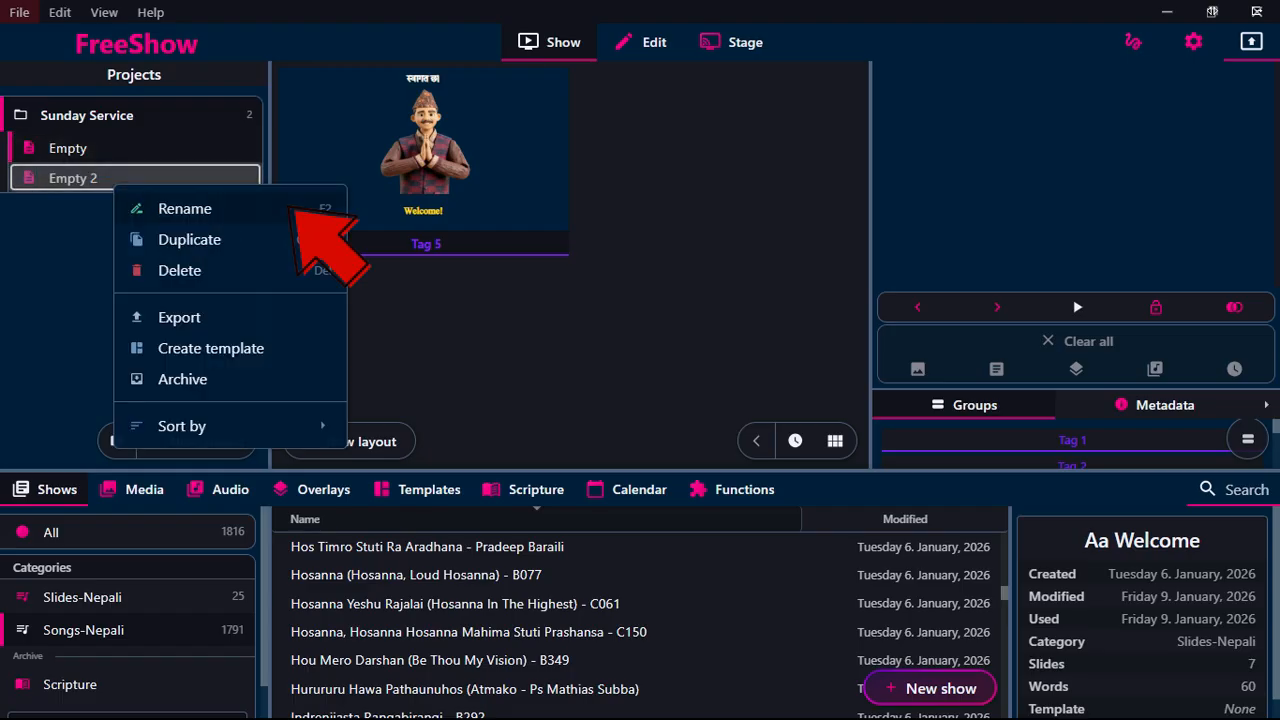
pyautogui.click(185, 208)
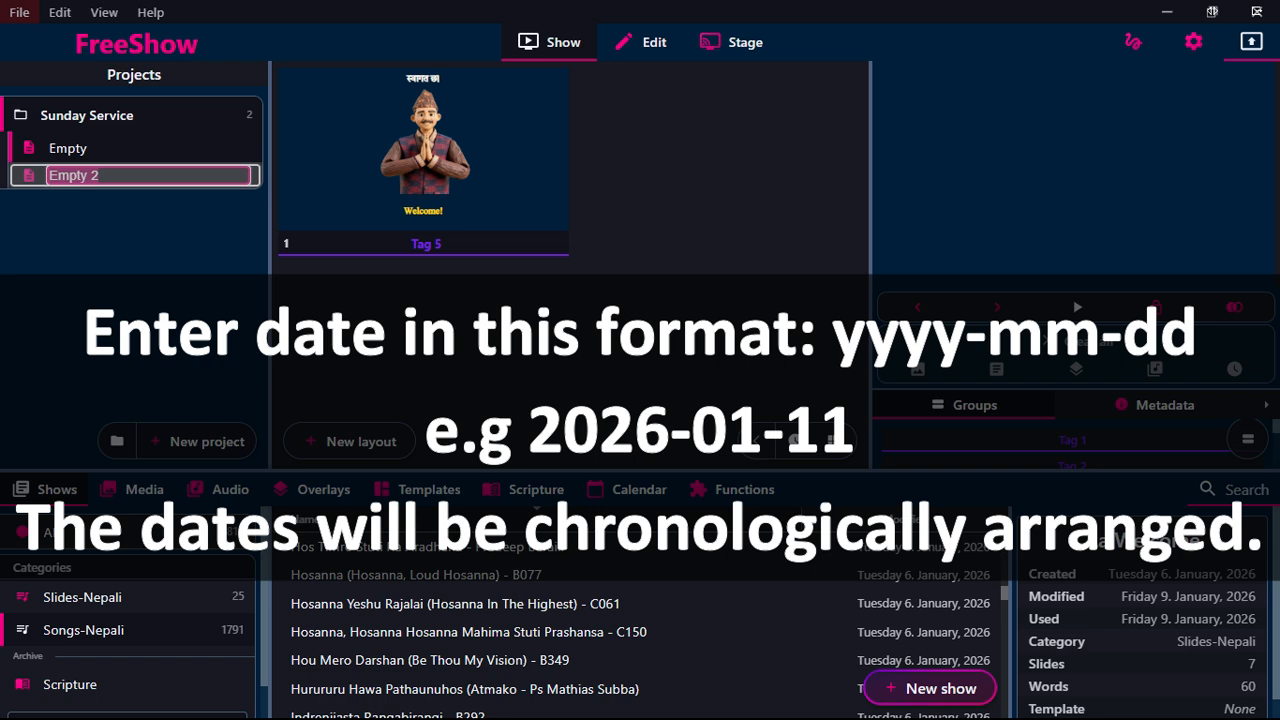
pyautogui.write('2026-01-11')
pyautogui.press('Return')
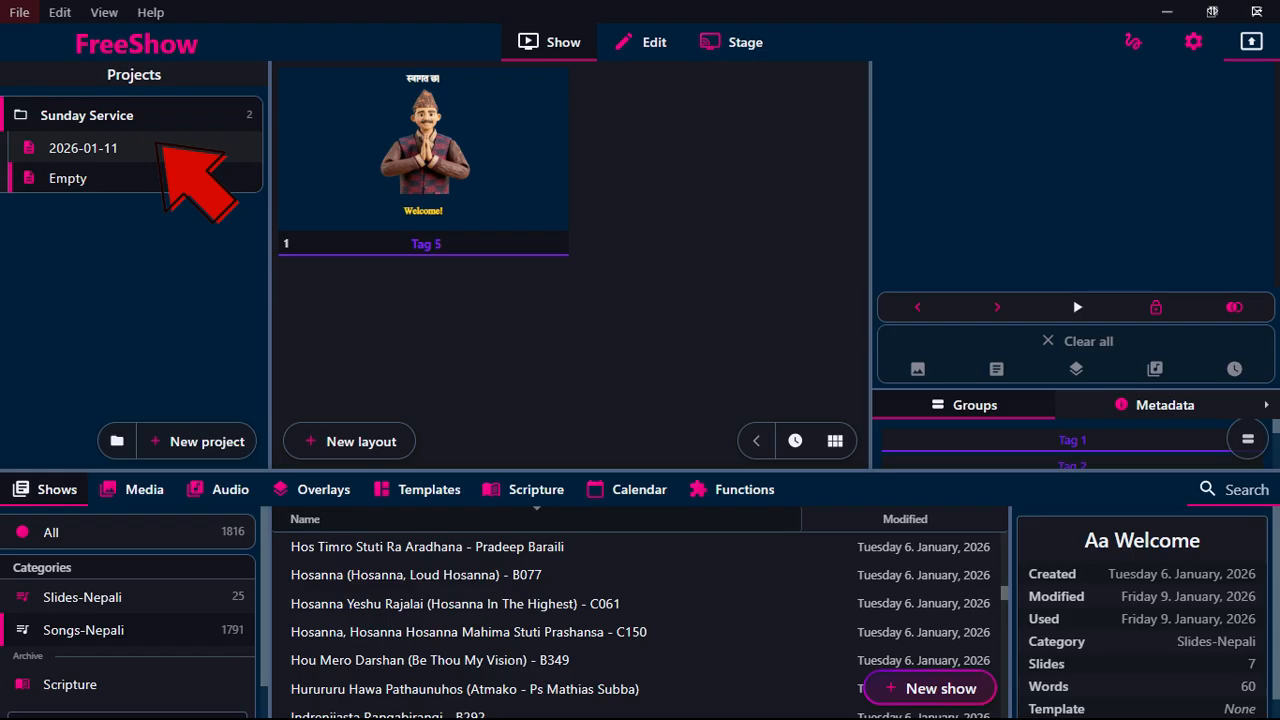
# - Open the 2026-01-11 project and add the Songs-Nepali song "La Jau Hai (Let's Go Up To Zion) - C031" directly below Aa Welcome
pyautogui.click(130, 148)
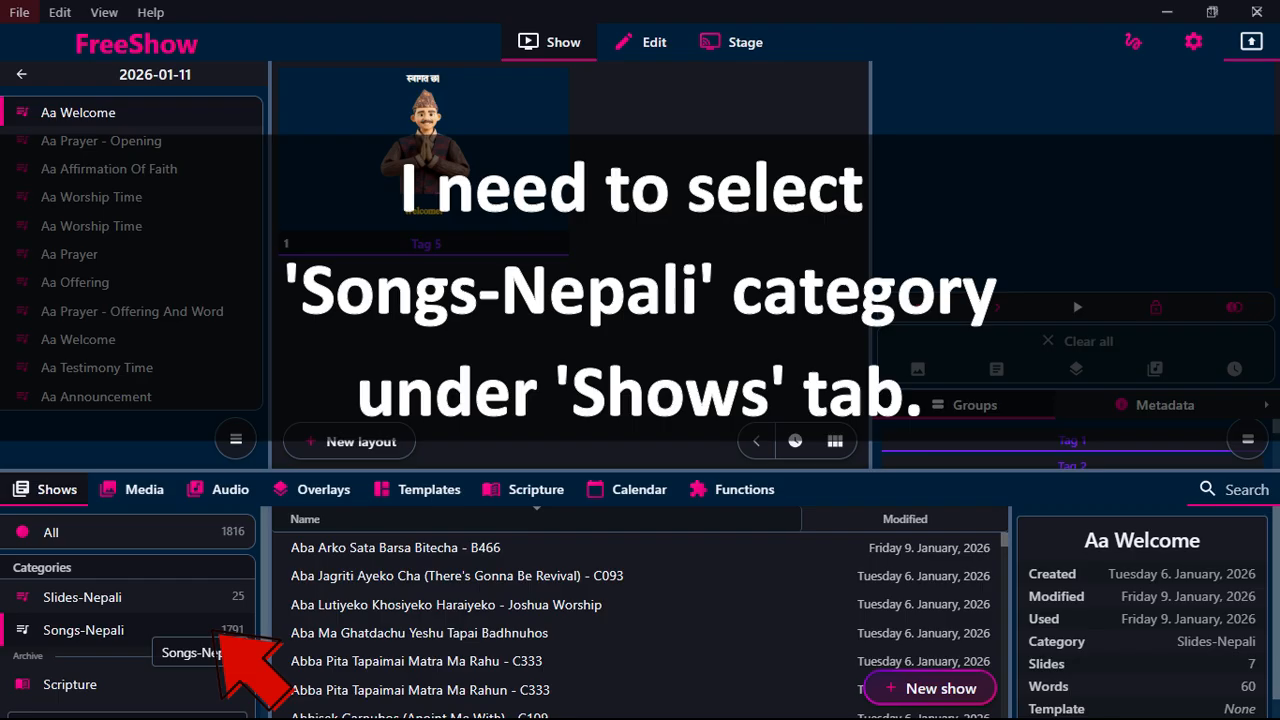
pyautogui.click(216, 631)
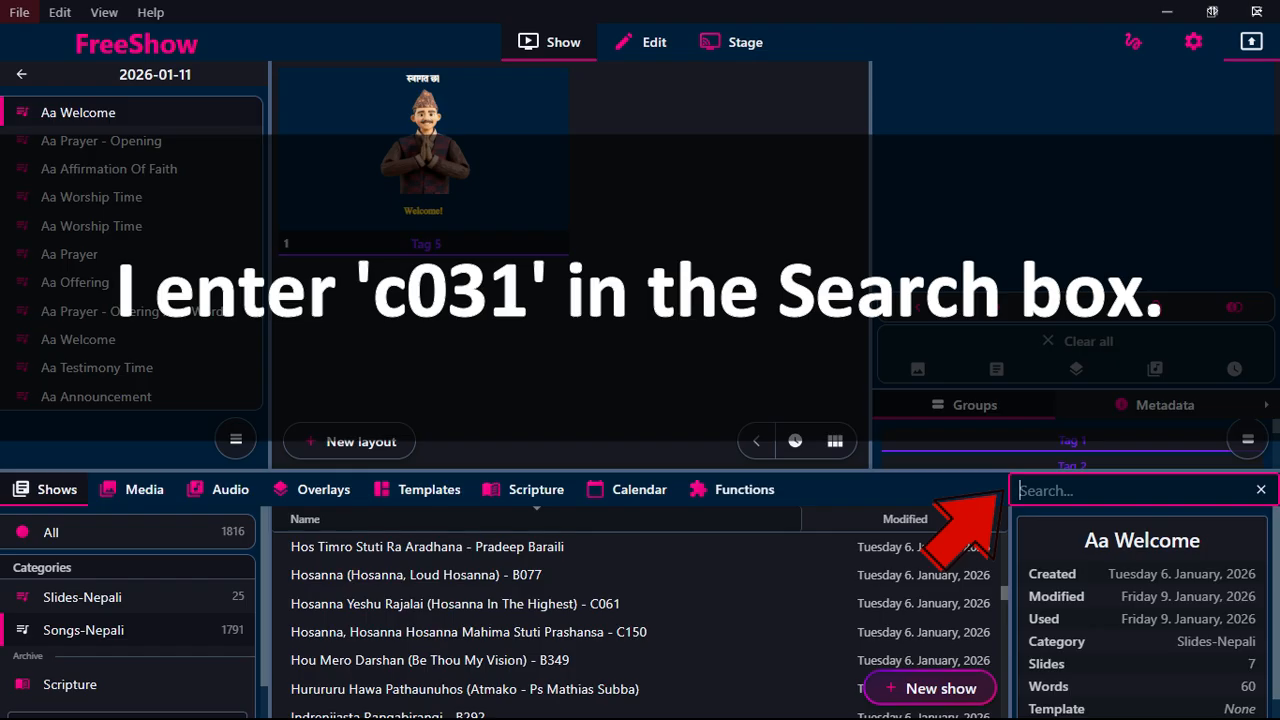
pyautogui.write('c0')
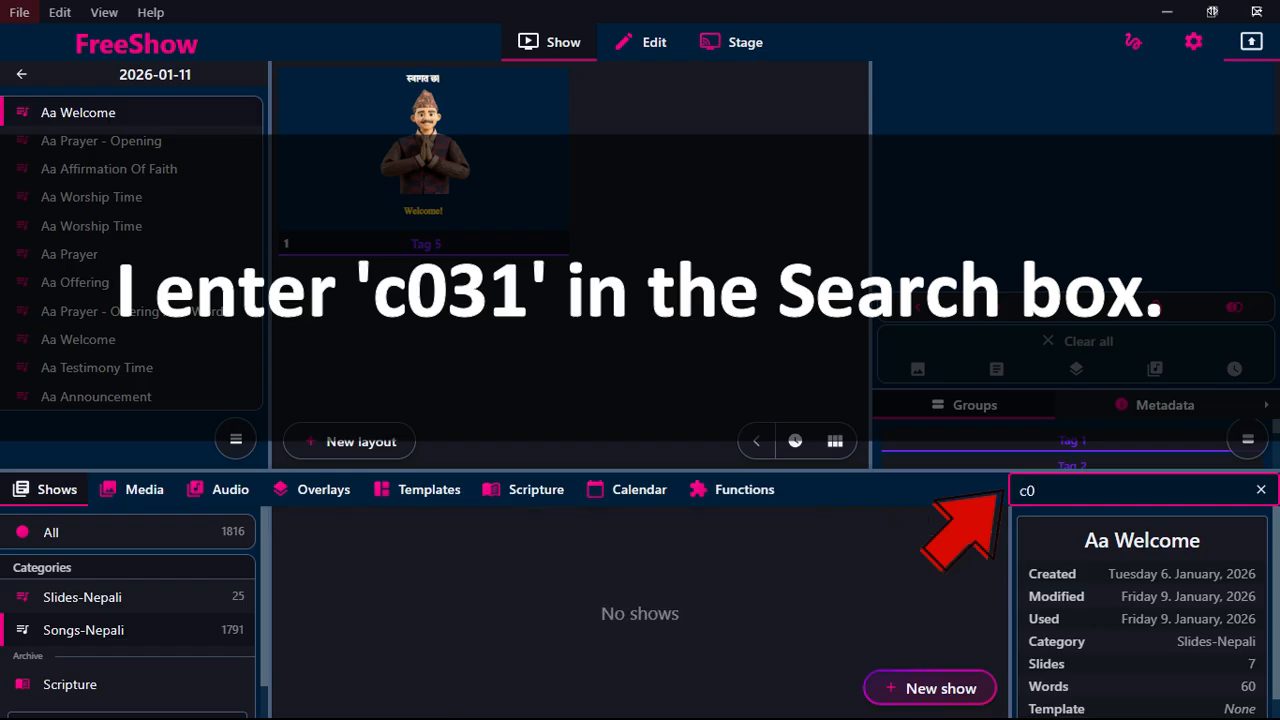
pyautogui.write('31')
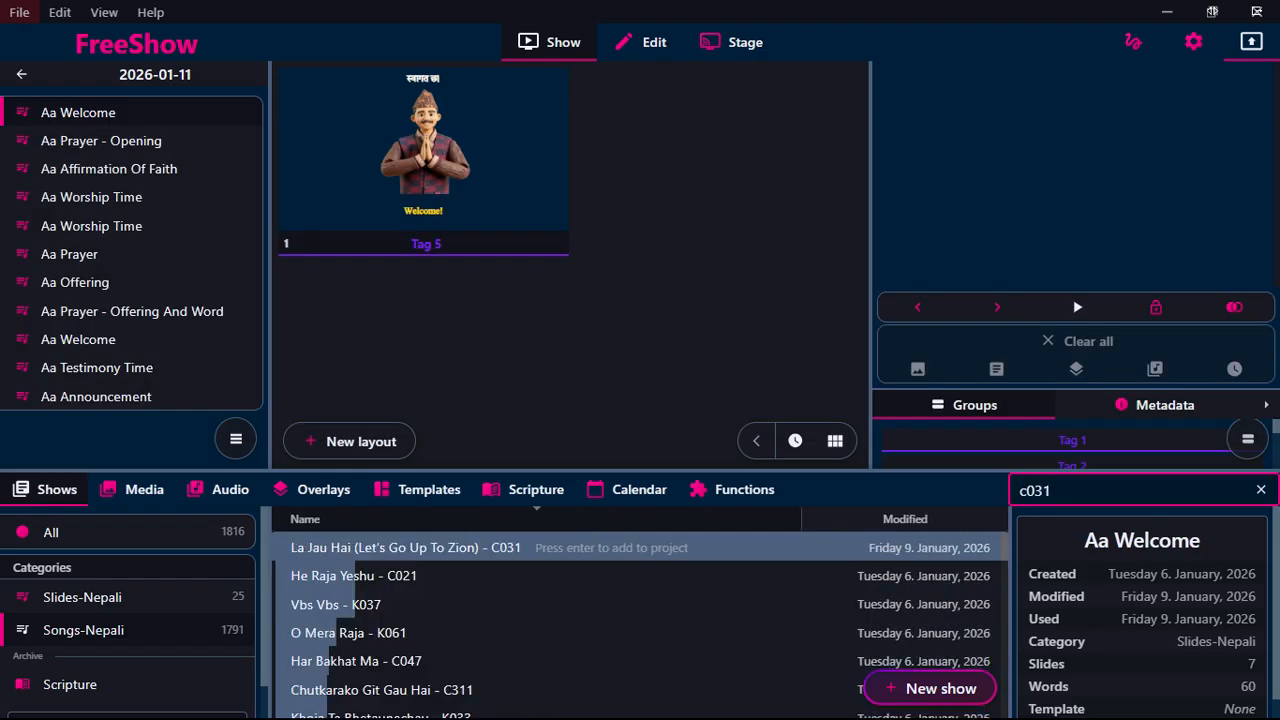
pyautogui.click(602, 548)
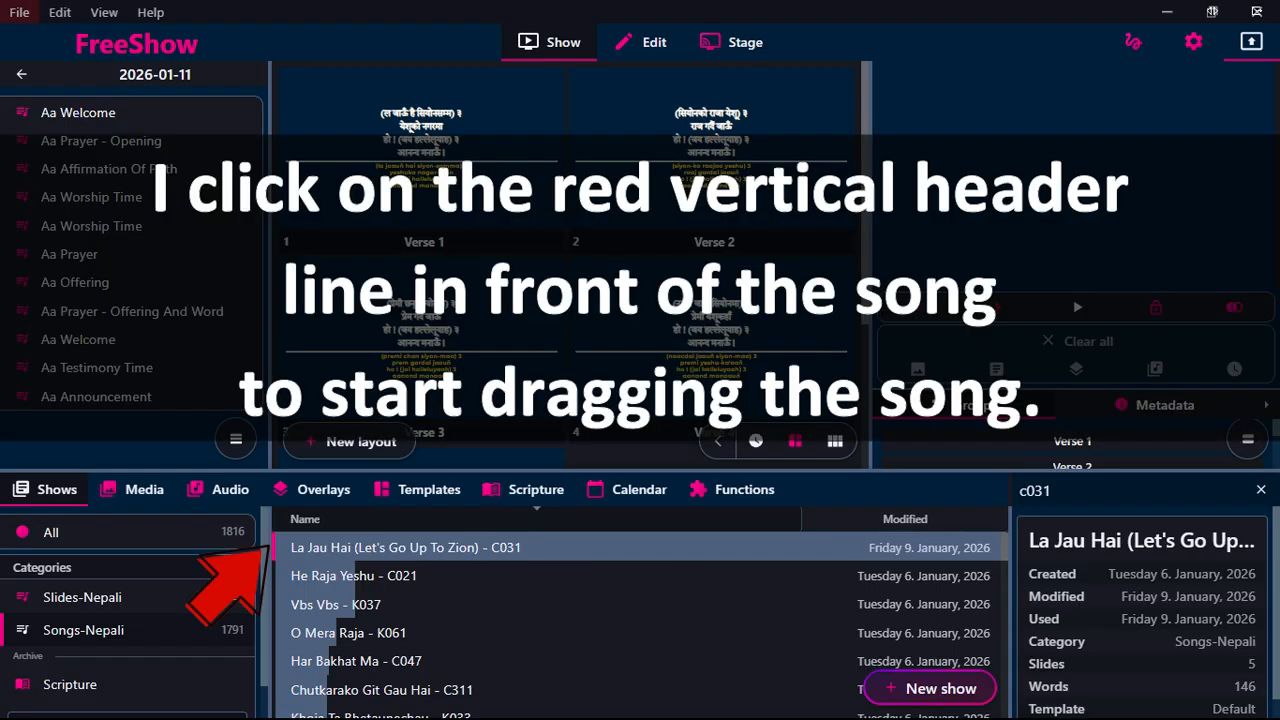
pyautogui.moveTo(274, 548); pyautogui.dragTo(164, 134)
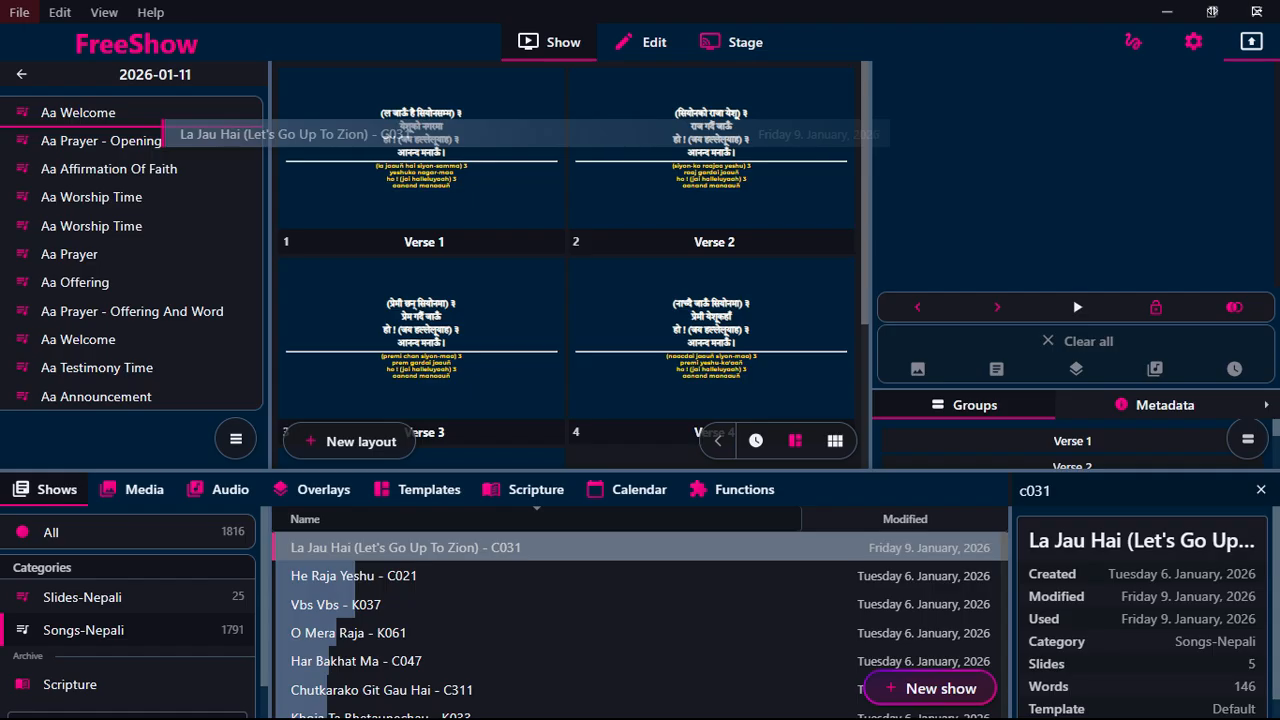
pyautogui.moveTo(164, 134); pyautogui.dragTo(164, 138)
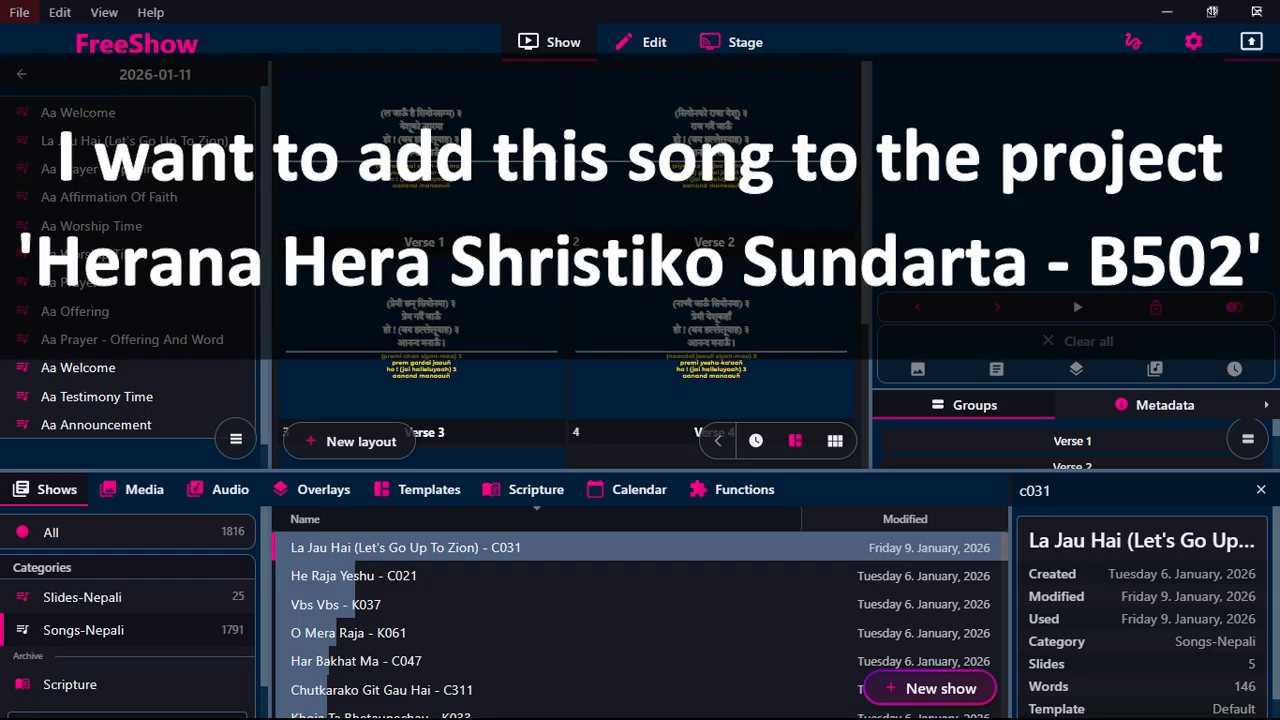
# - Search the songs for "herana" and add "Herana Hera Shristiko Sundarta - B502" to the project, directly below the La Jau Hai song
pyautogui.hotkey('ctrl', 'f')
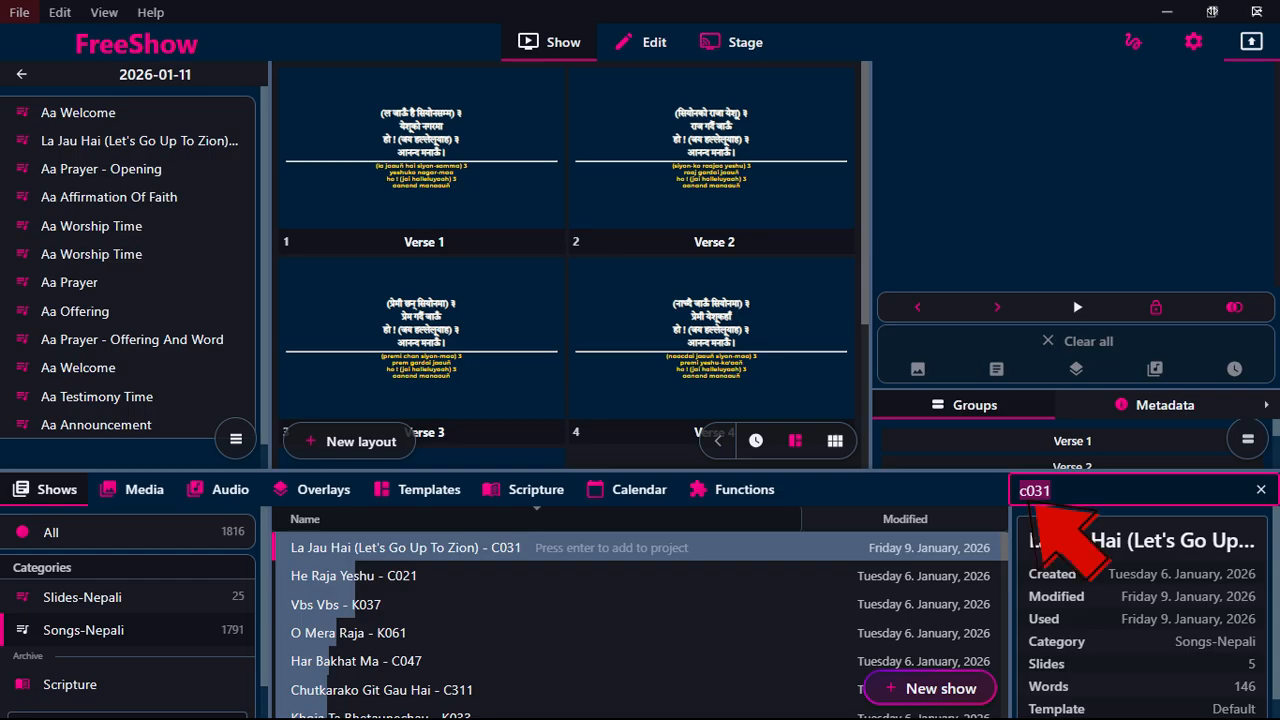
pyautogui.write('herana')
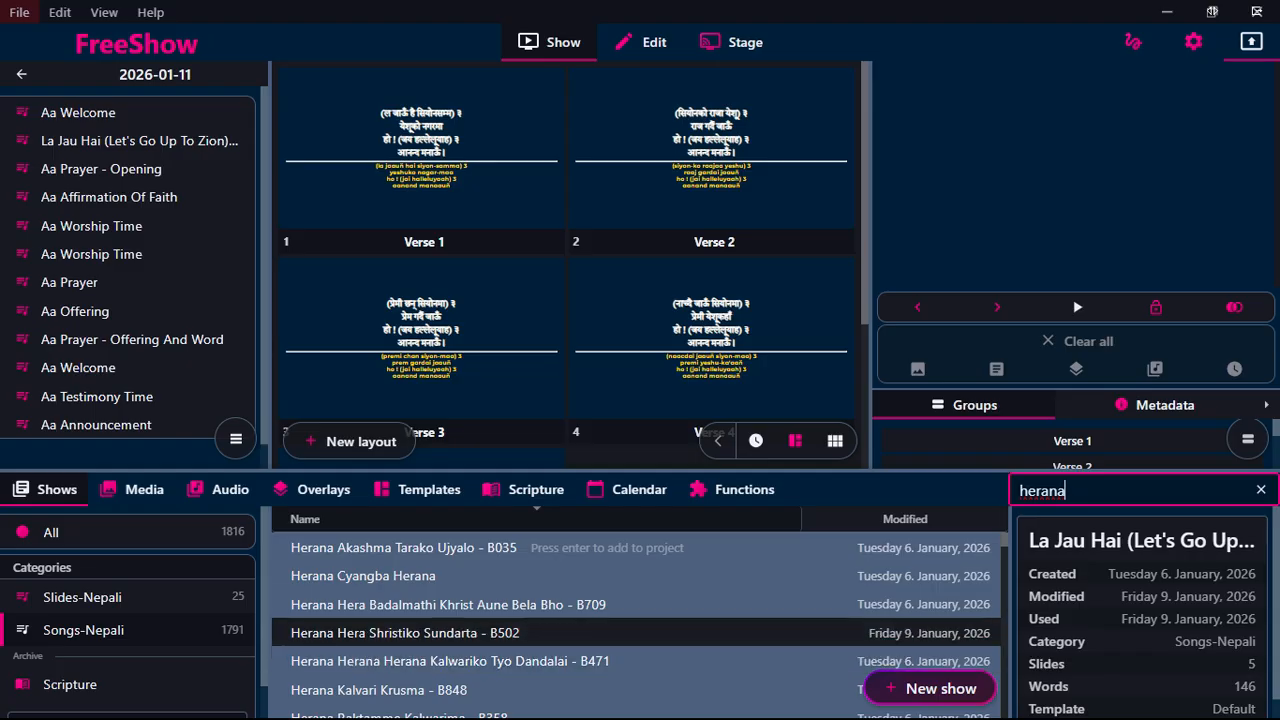
pyautogui.click(737, 632)
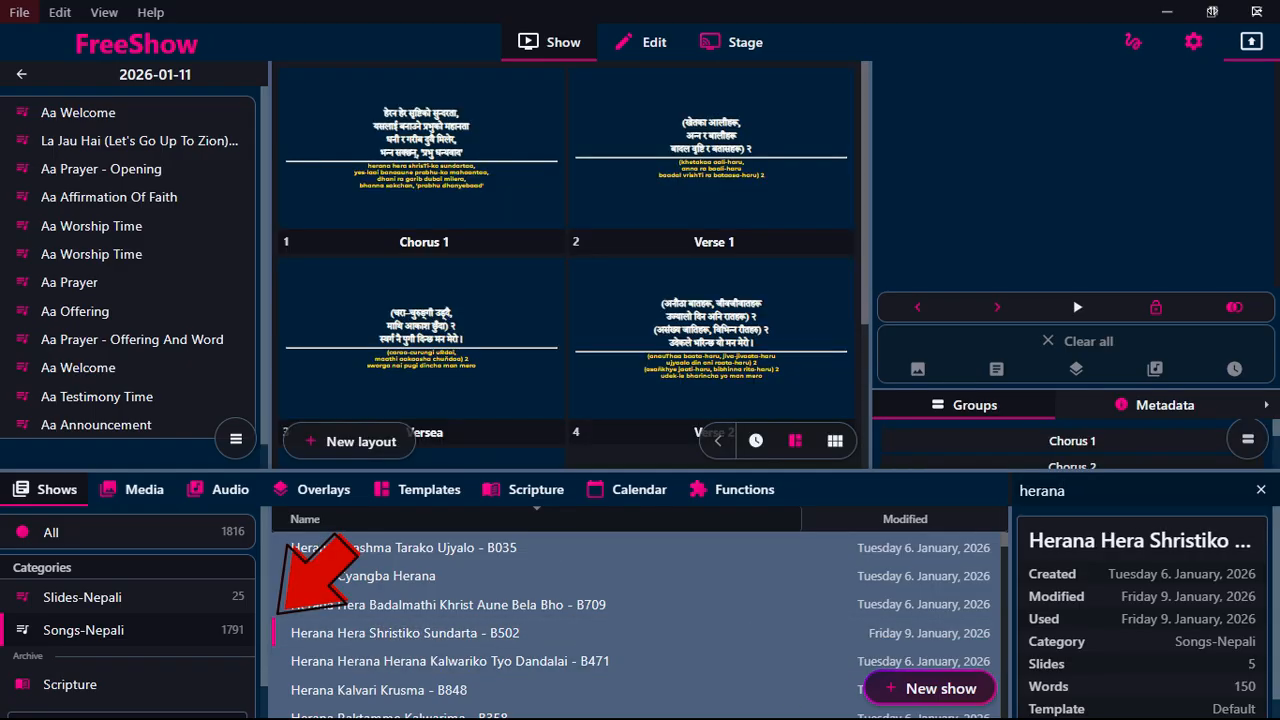
pyautogui.moveTo(277, 623); pyautogui.dragTo(18, 148)
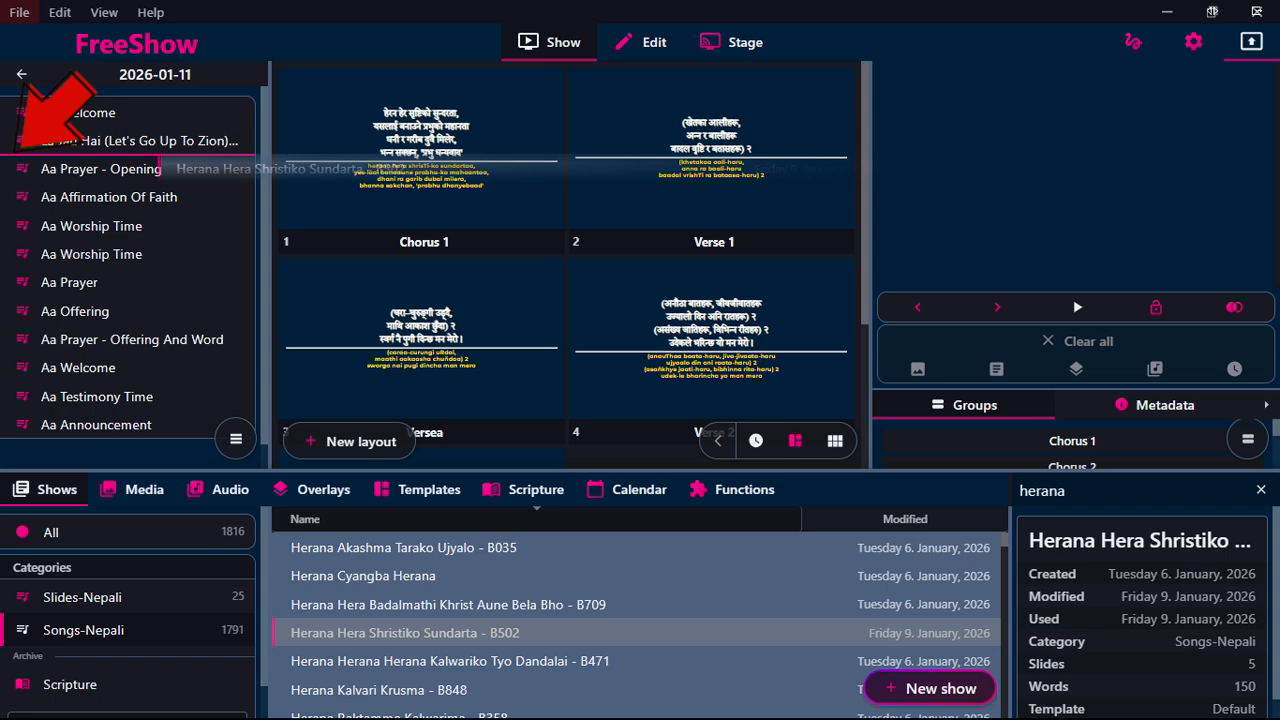
pyautogui.moveTo(18, 146); pyautogui.dragTo(20, 150)
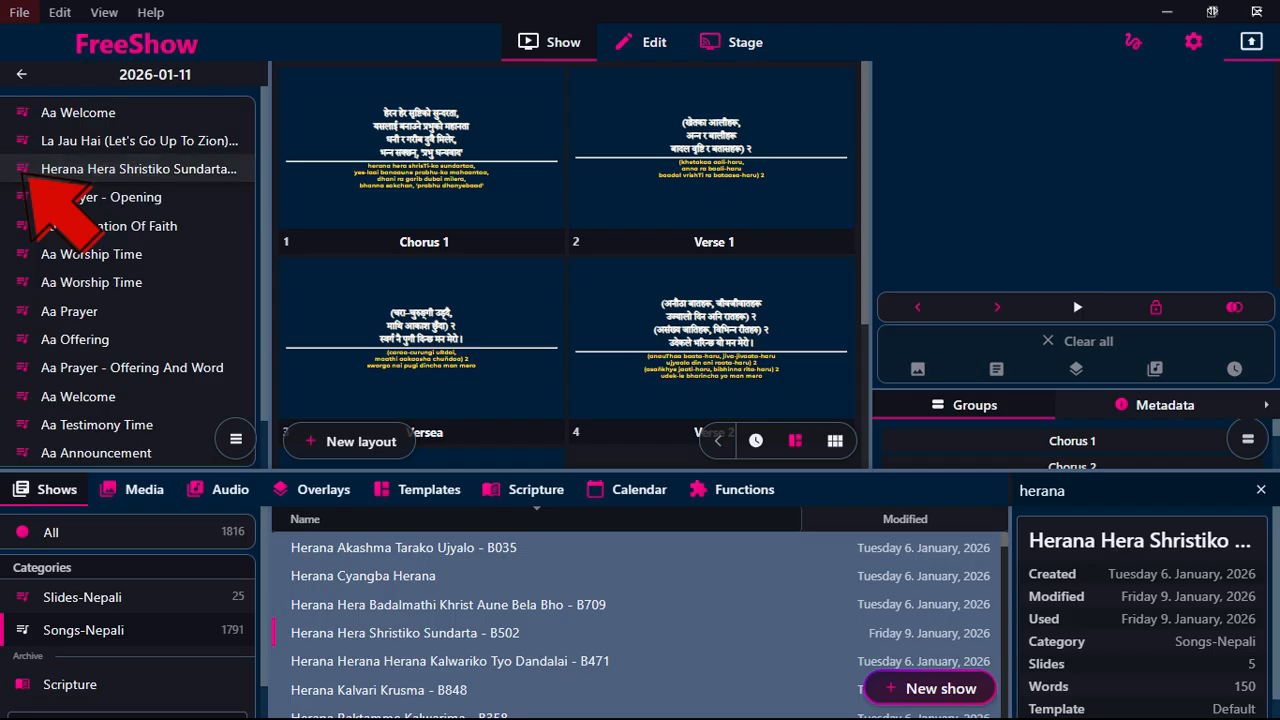
# - Move the Herana Hera Shristiko Sundarta song below Aa Affirmation Of Faith and return it to its place above Aa Prayer - Opening
pyautogui.moveTo(20, 172); pyautogui.dragTo(24, 222)
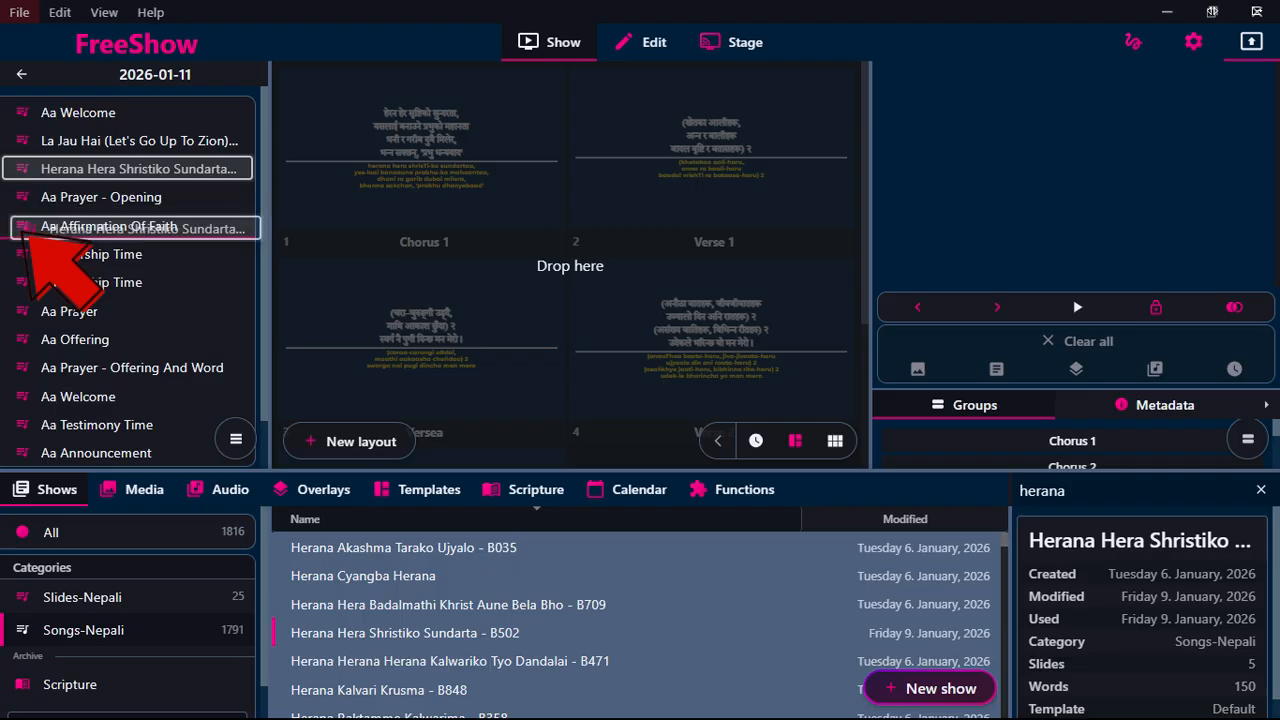
pyautogui.moveTo(22, 224)
pyautogui.mouseDown()
pyautogui.moveTo(43, 237)
pyautogui.moveTo(32, 228)
pyautogui.mouseUp()
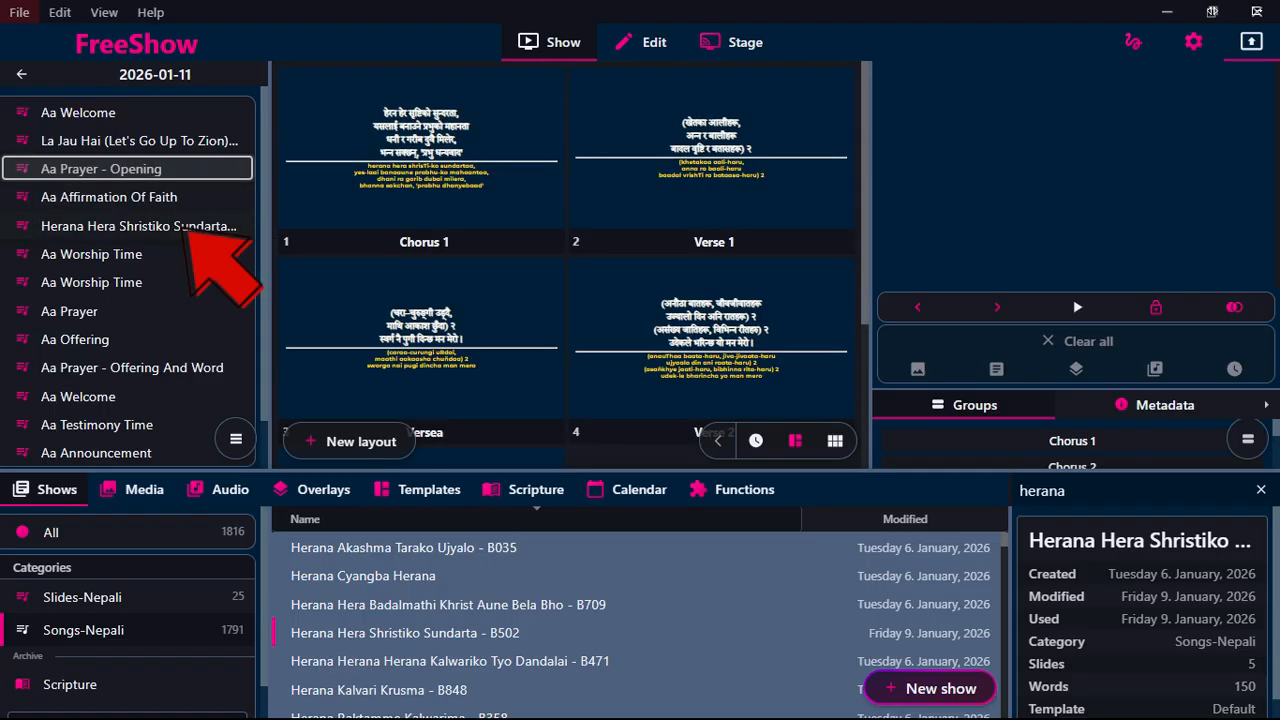
pyautogui.click(24, 226)
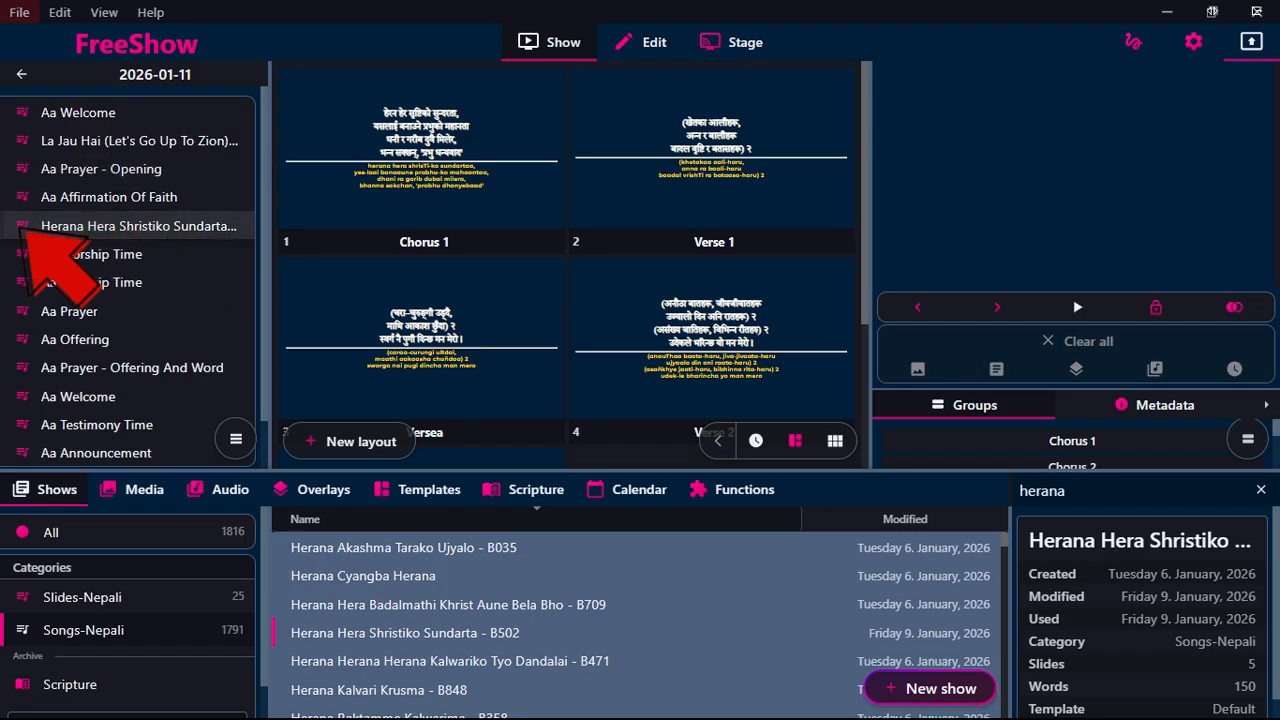
pyautogui.moveTo(22, 224); pyautogui.dragTo(22, 166)
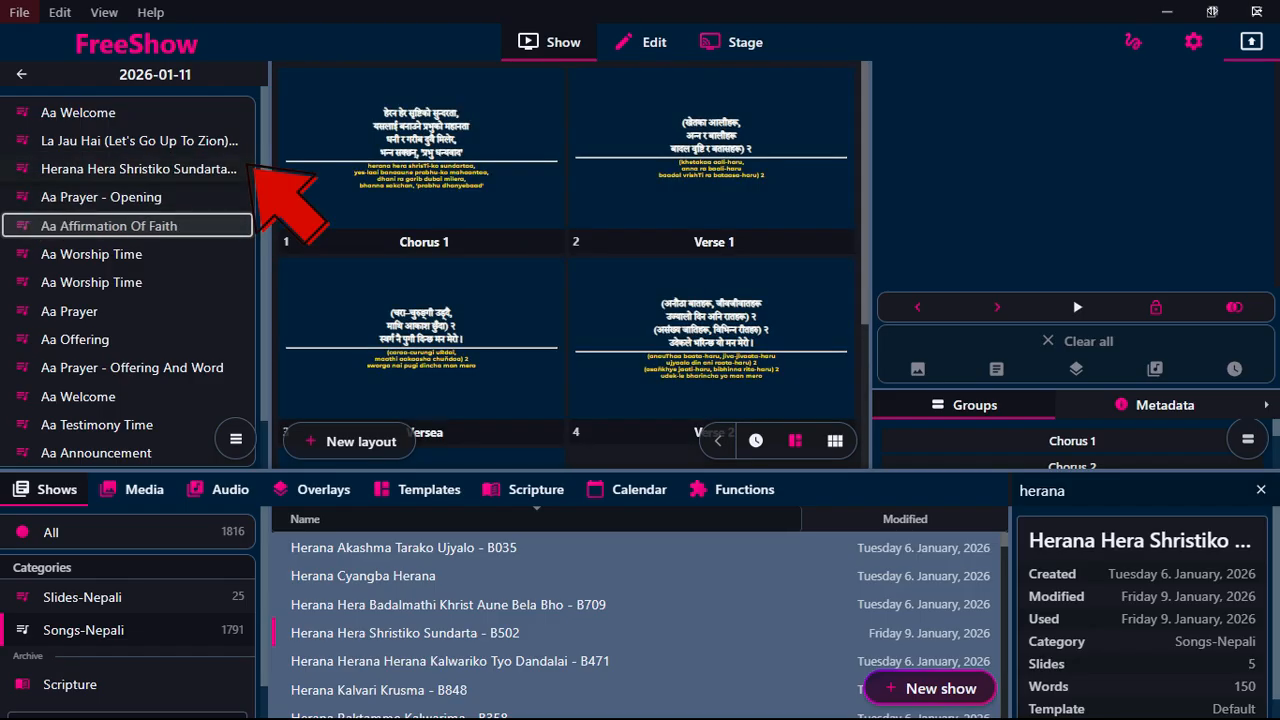
# - Remove the Herana Hera Shristiko Sundarta song from the project and add it again below the La Jau Hai song
pyautogui.rightClick(250, 169)
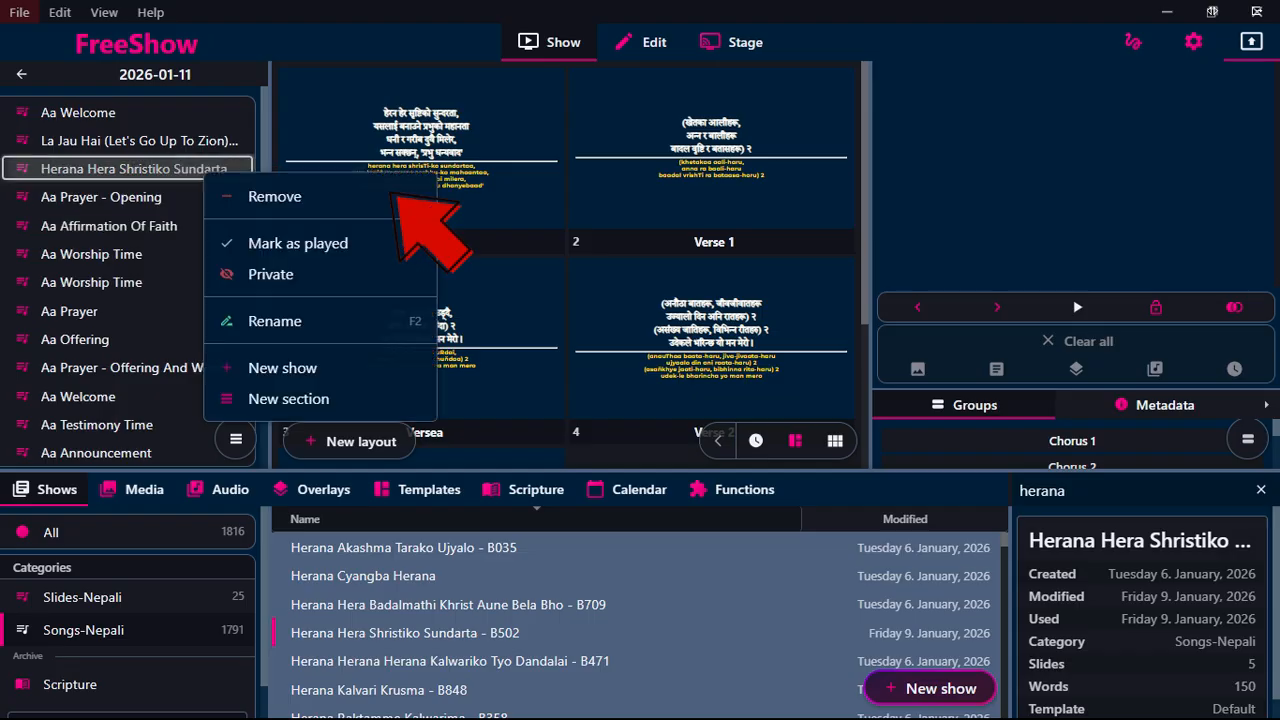
pyautogui.click(398, 196)
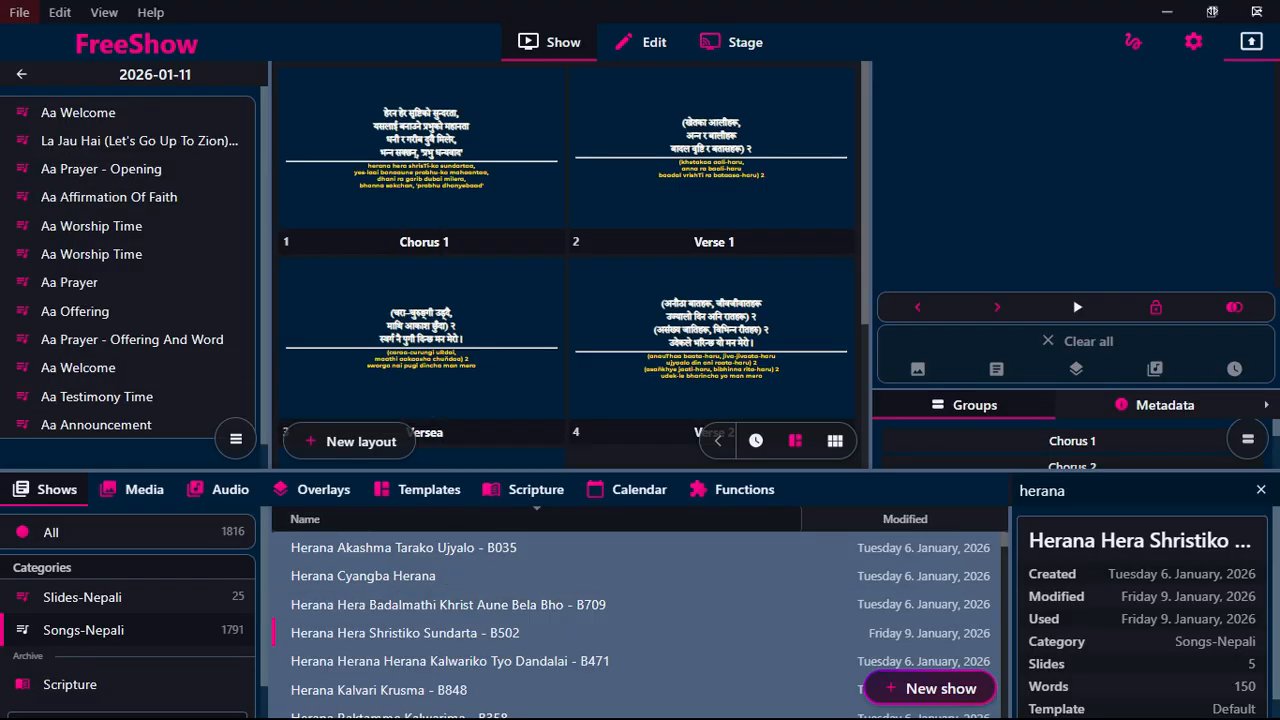
pyautogui.moveTo(405, 633); pyautogui.dragTo(252, 165)
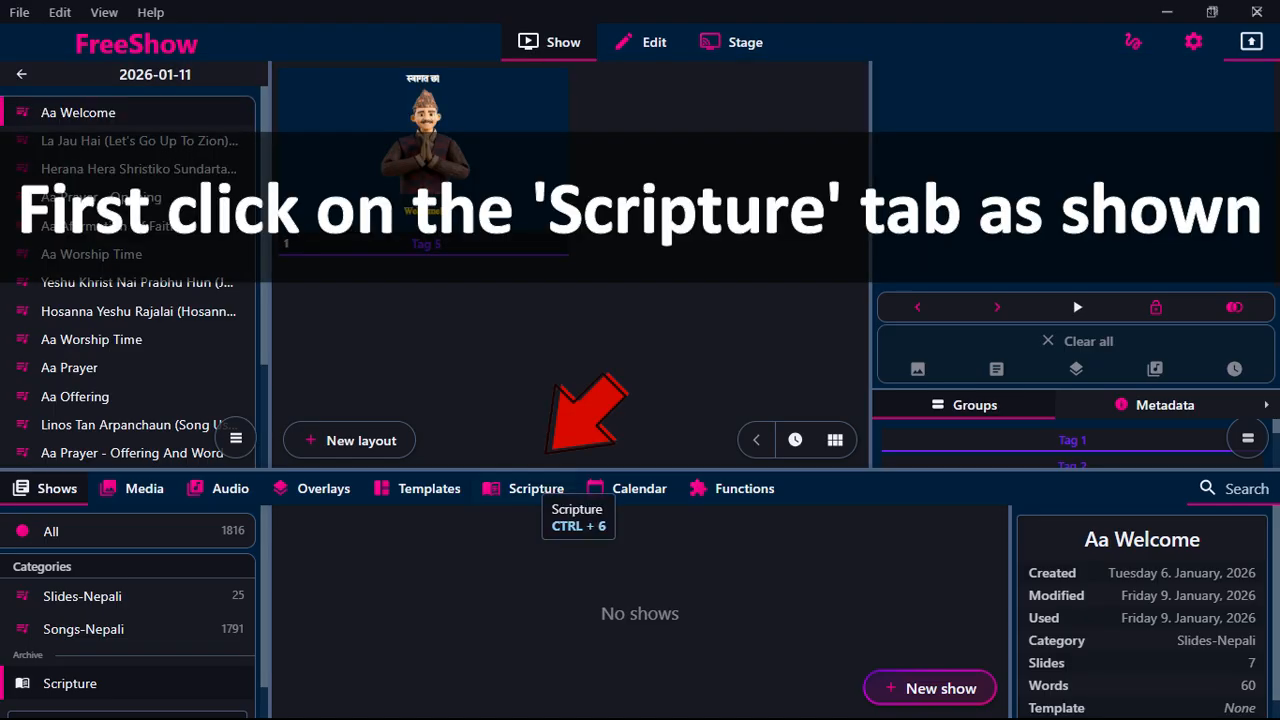
# - Select the NNRV Bible in the scripture library and look up Psalm 23
pyautogui.click(536, 488)
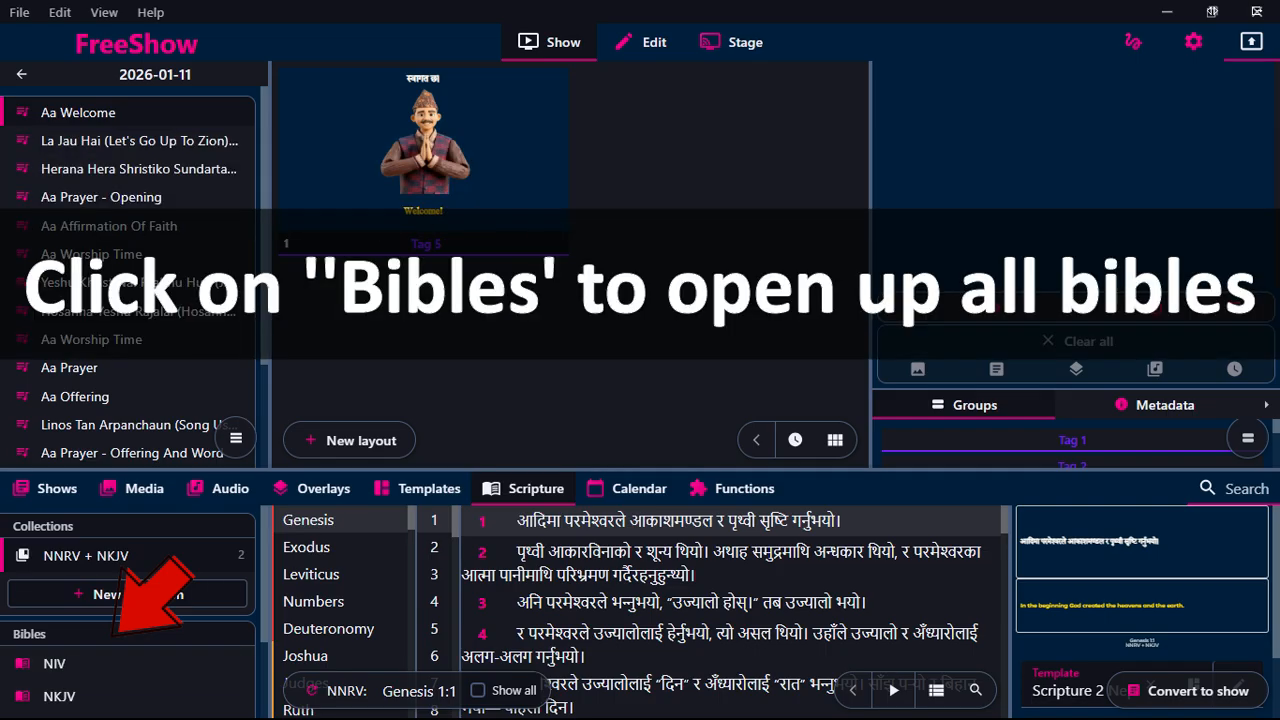
pyautogui.click(30, 634)
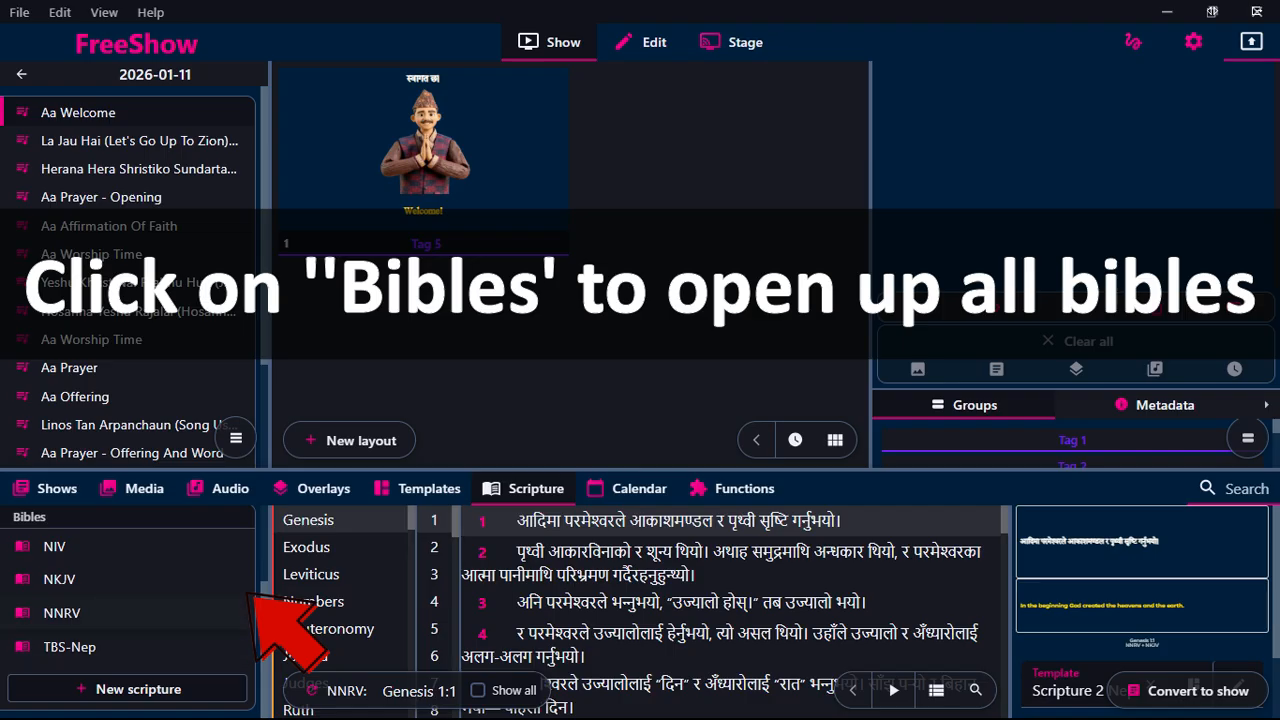
pyautogui.click(172, 614)
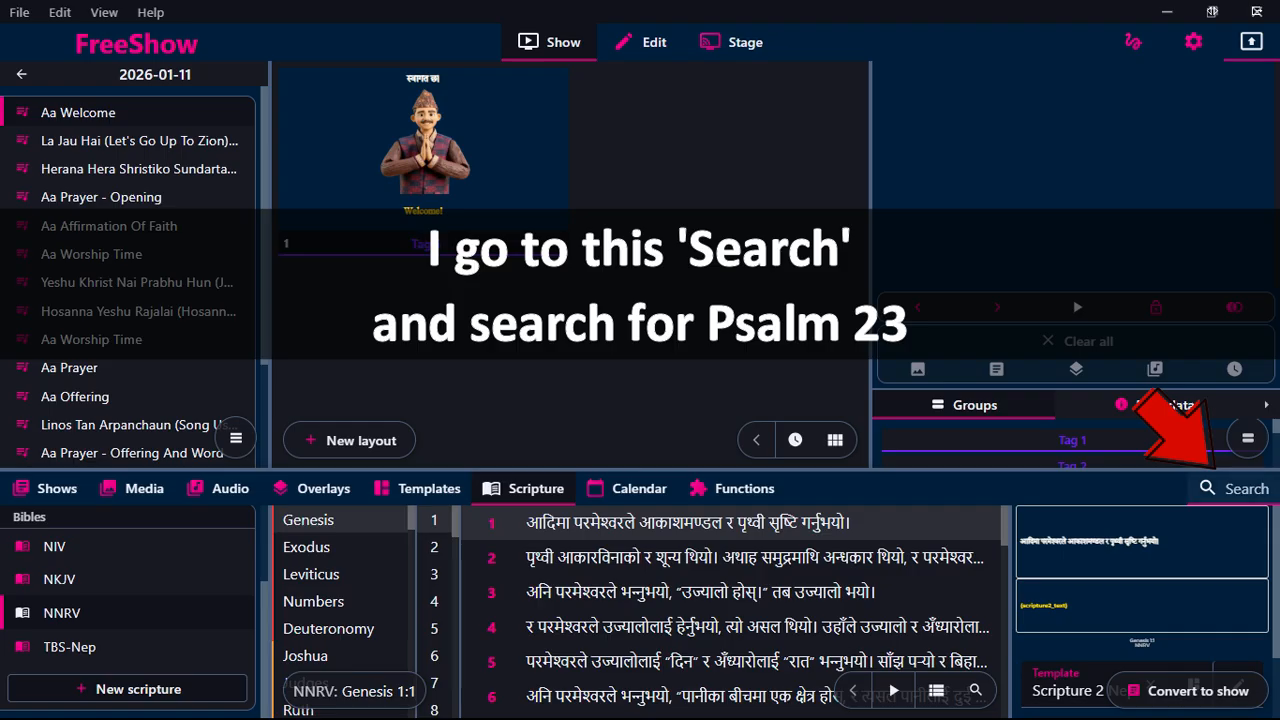
pyautogui.click(1210, 488)
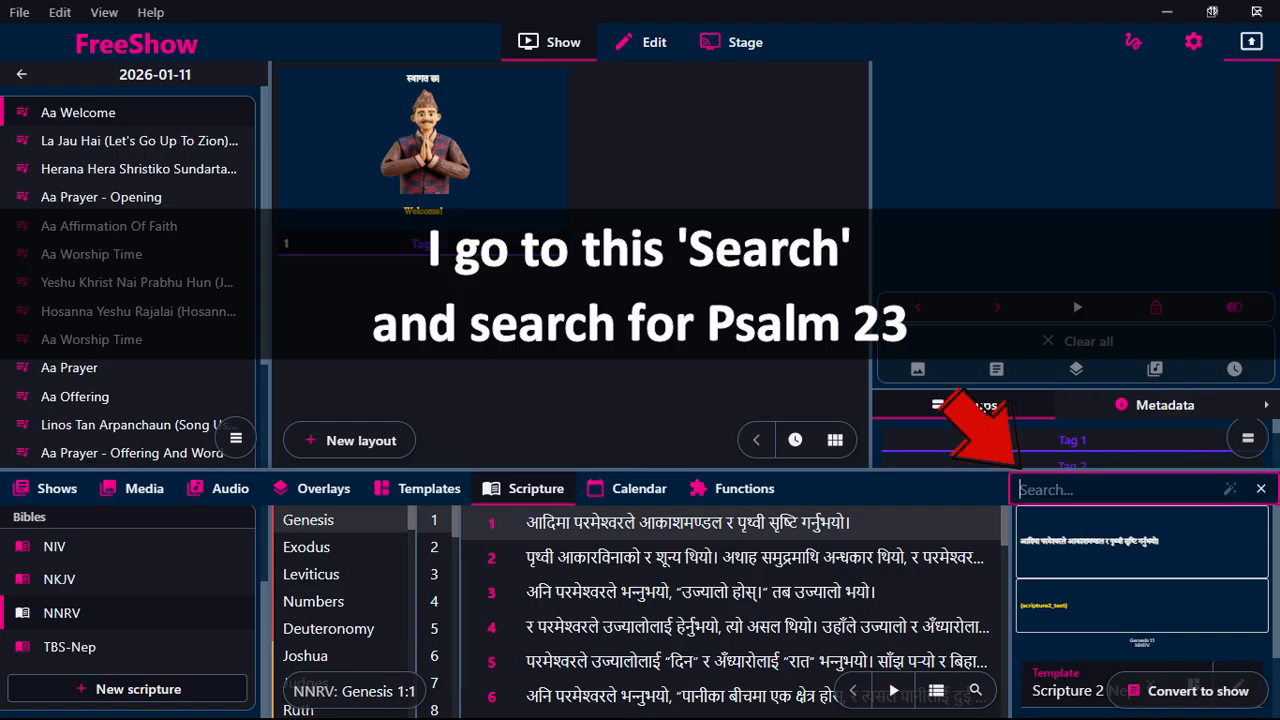
pyautogui.write('psalm')
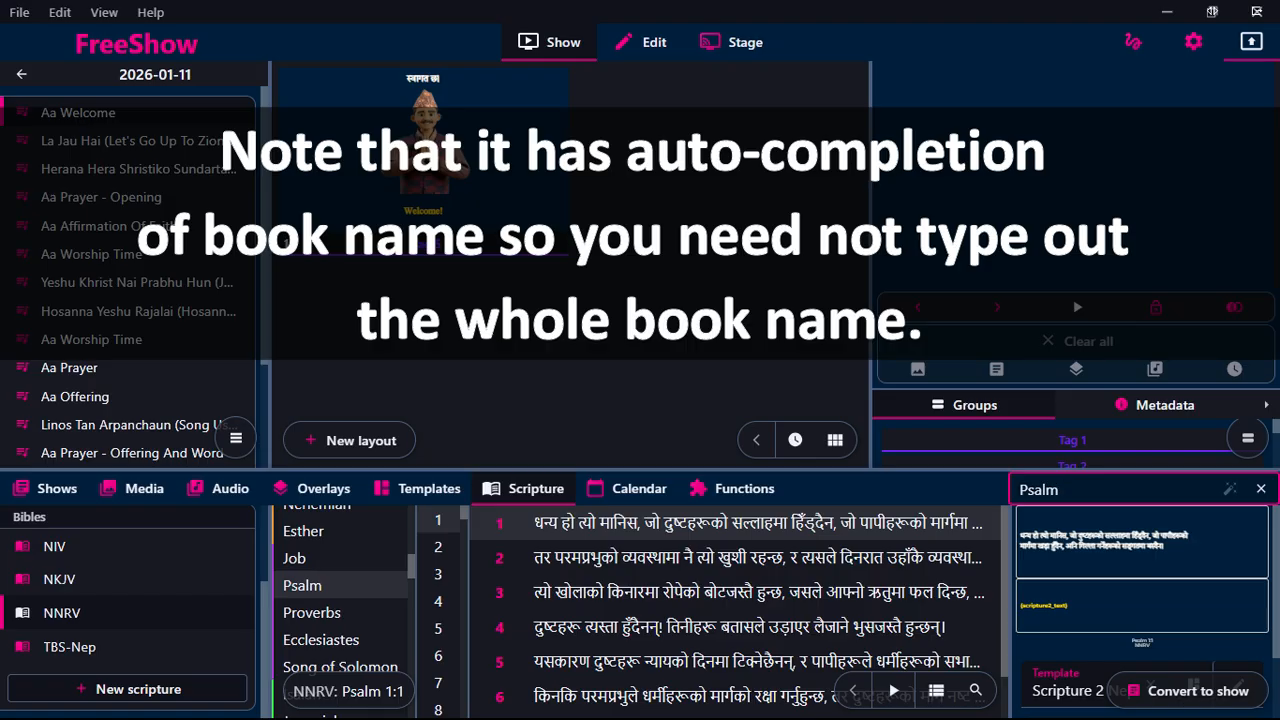
pyautogui.write('23')
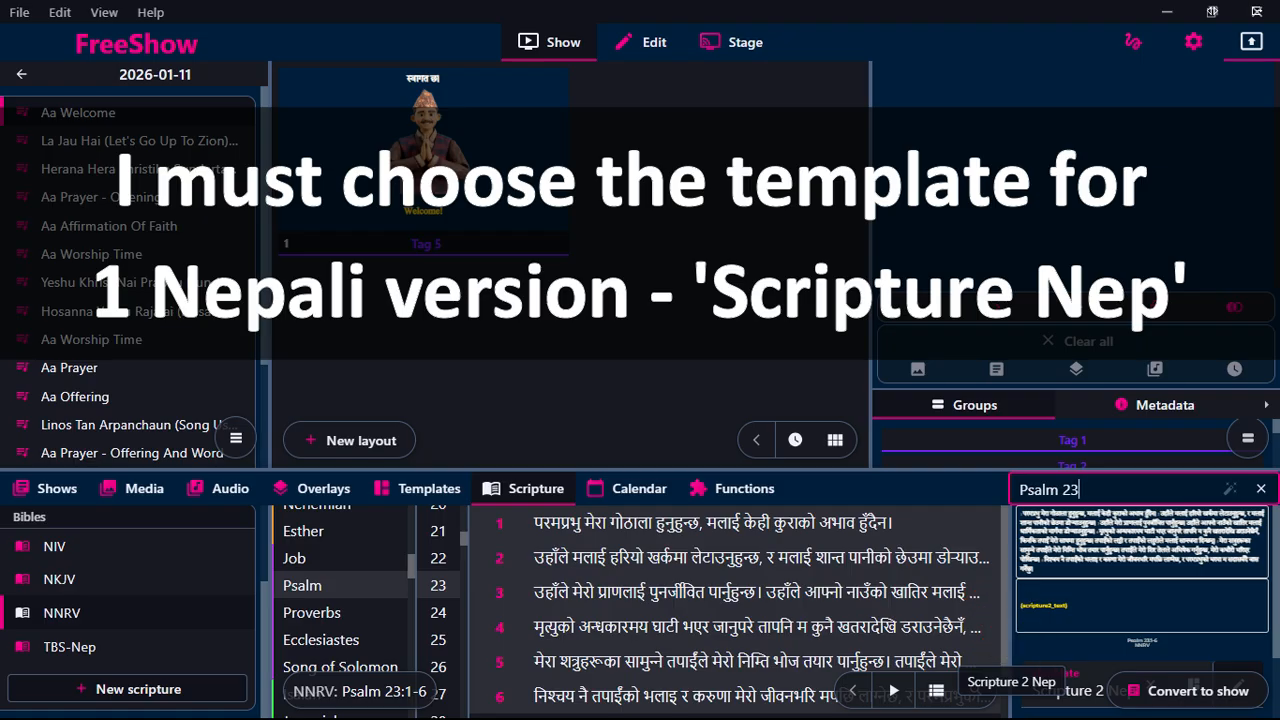
# - Apply the Scripture Nep template to the Psalm 23 passage and convert it to a show
pyautogui.click(1068, 690)
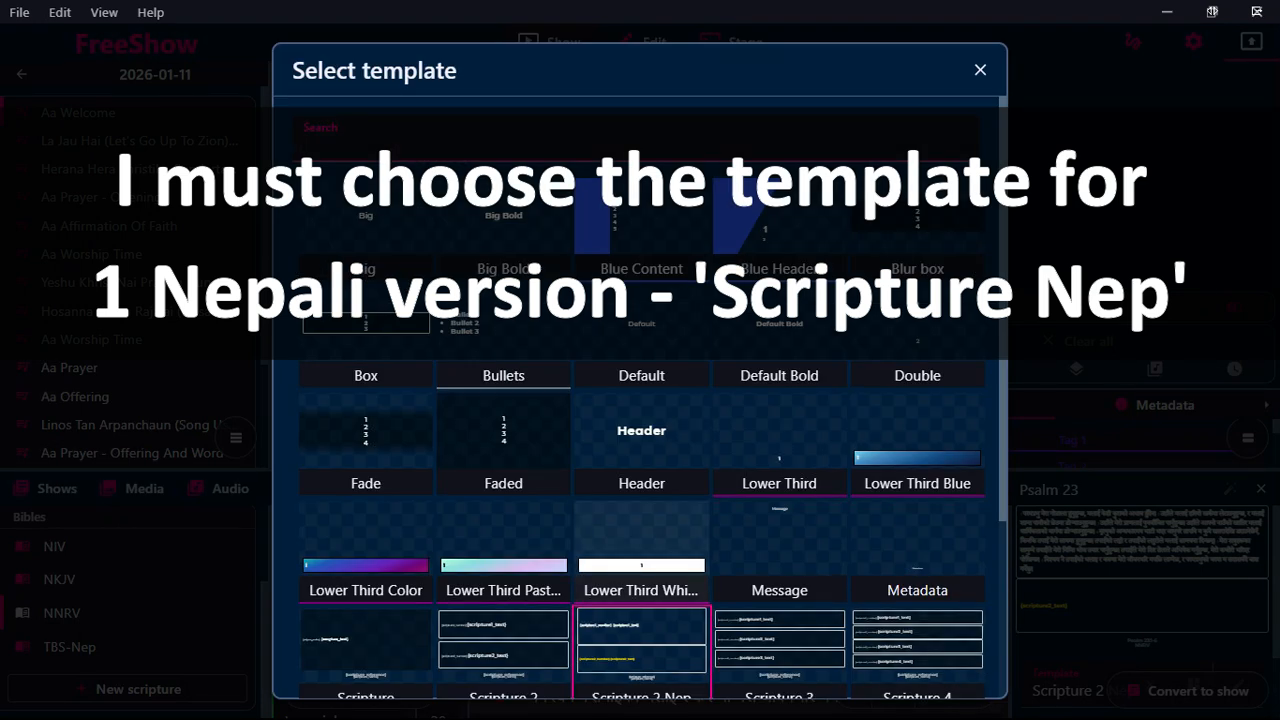
pyautogui.scroll(-2, 640, 450)
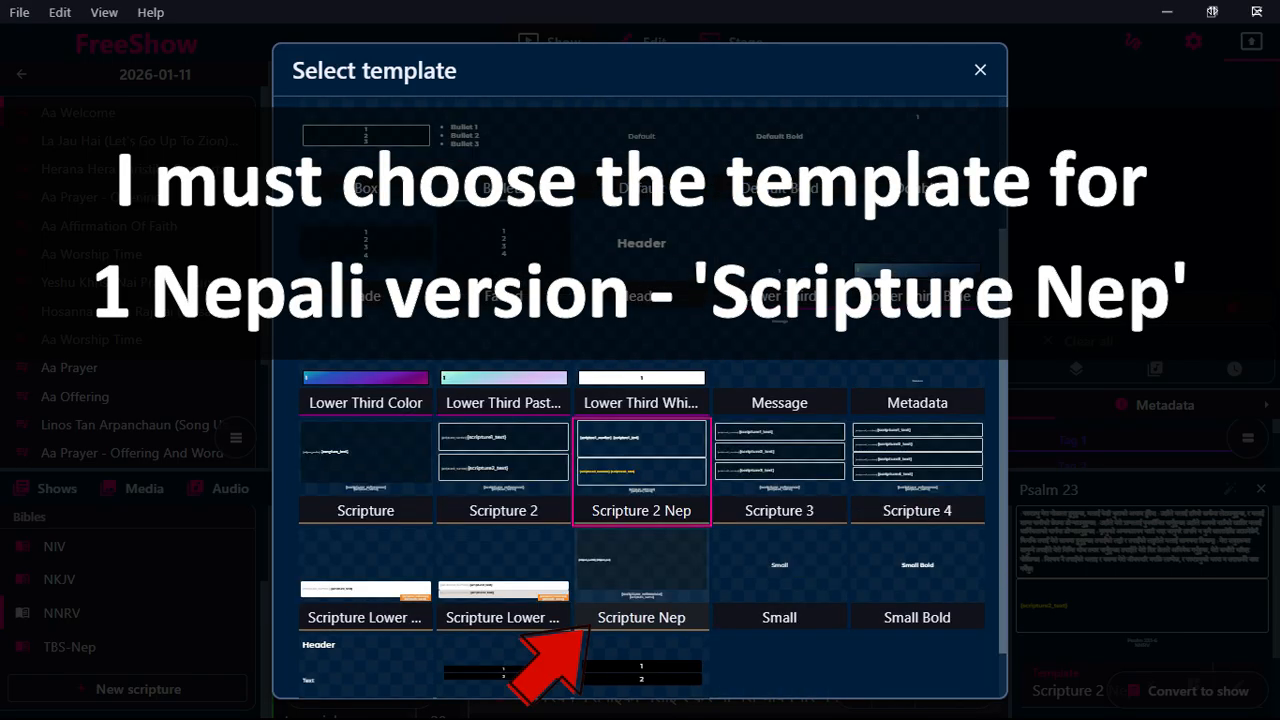
pyautogui.click(641, 580)
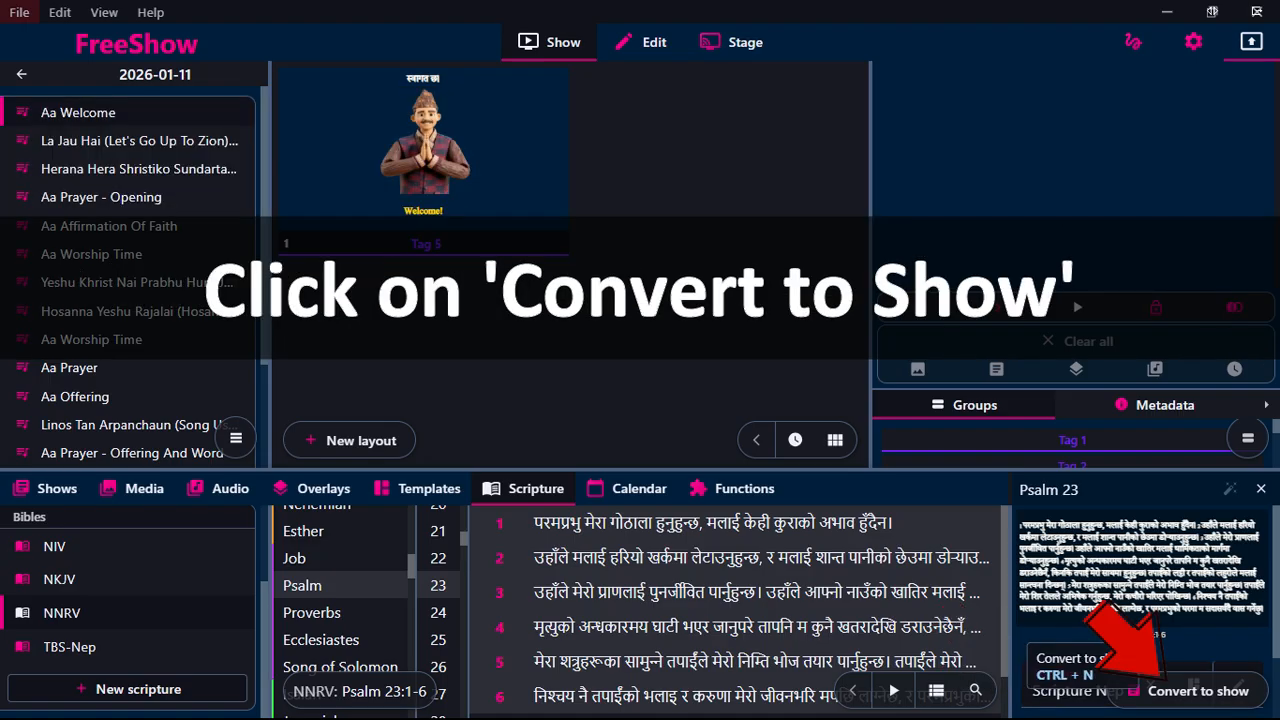
pyautogui.click(1195, 690)
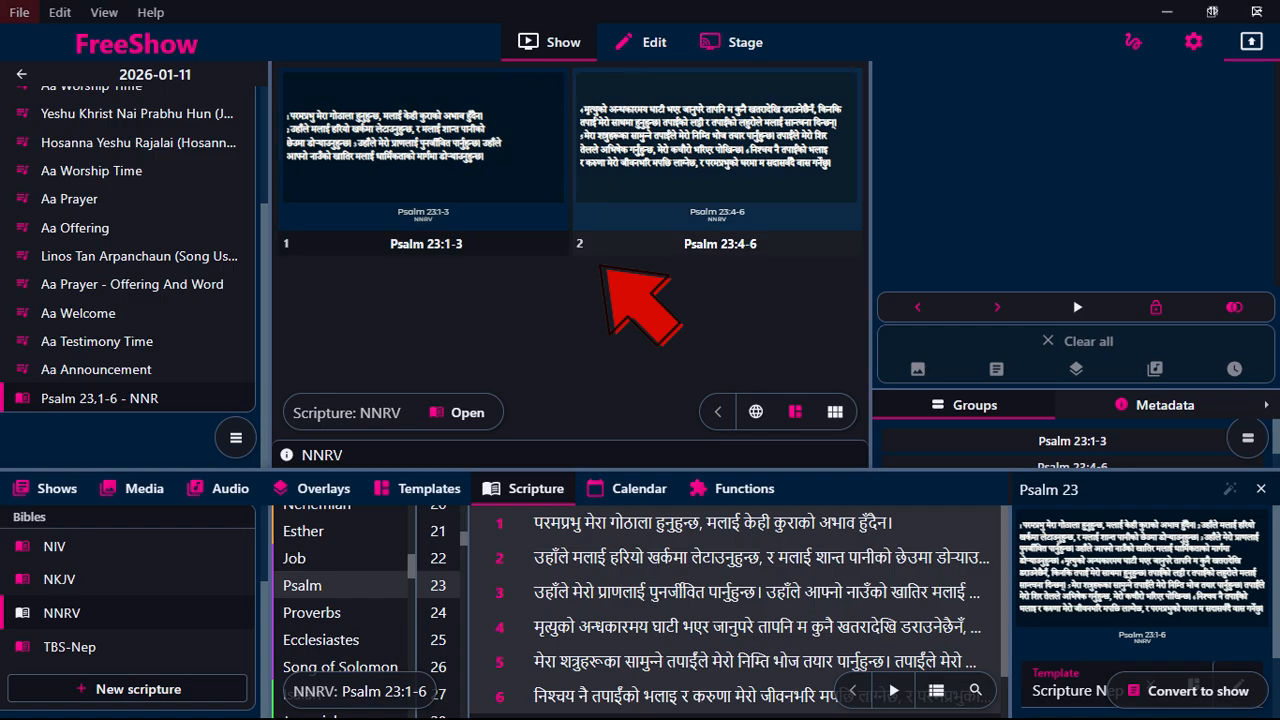
pyautogui.click(501, 252)
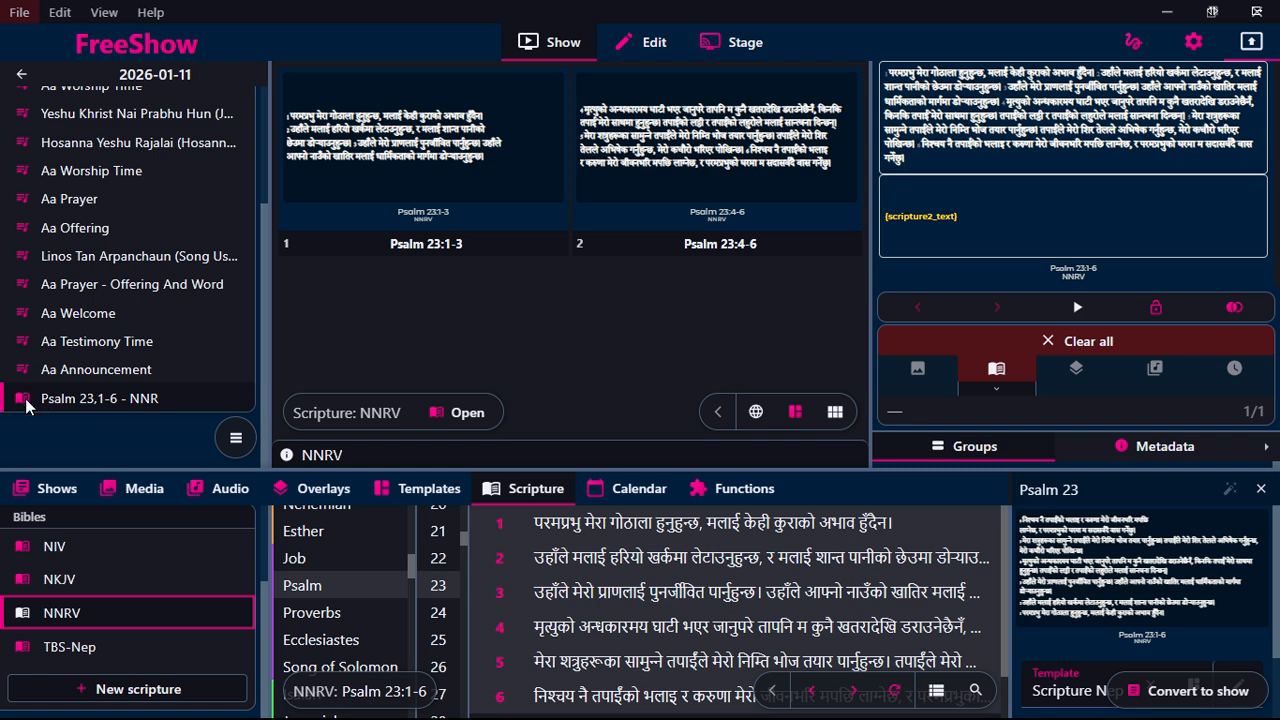
# - Move the Psalm 23,1-6 show in the project to just above the song Yeshu Khrist Nai Prabhu Hun, below the first Aa Worship Time
pyautogui.moveTo(25, 398); pyautogui.dragTo(50, 116)
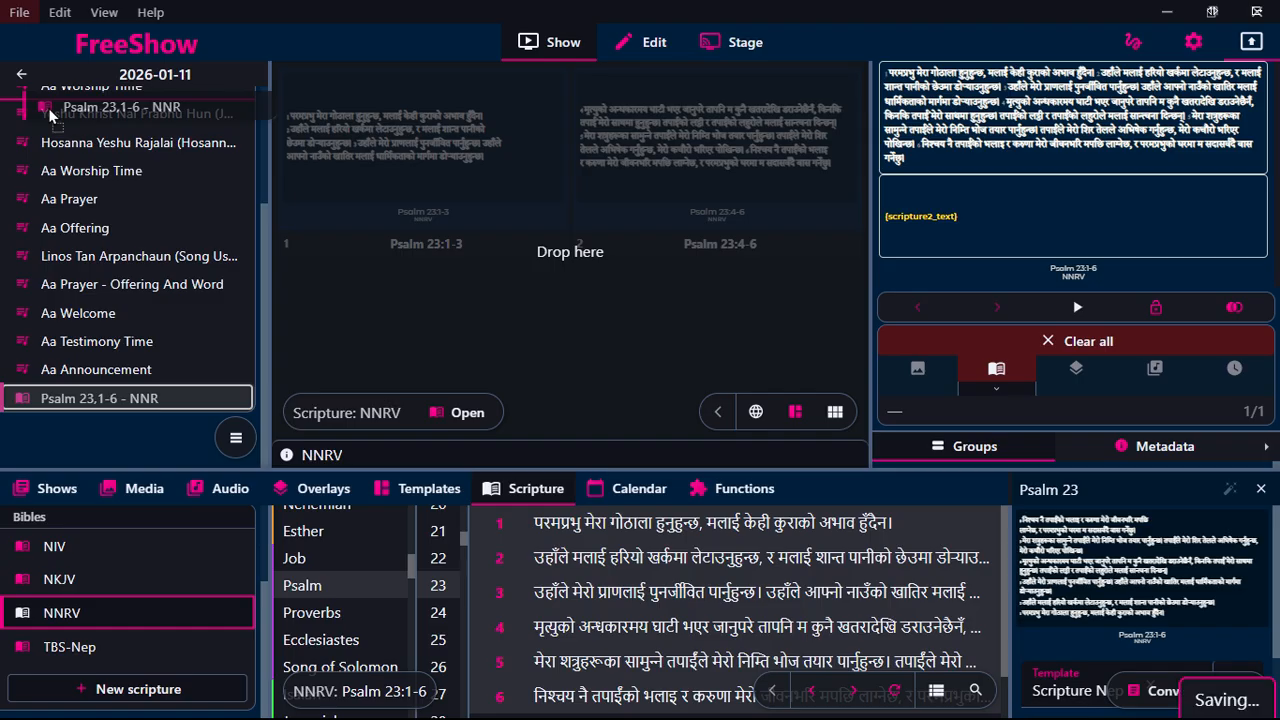
pyautogui.moveTo(48, 108); pyautogui.dragTo(48, 108)
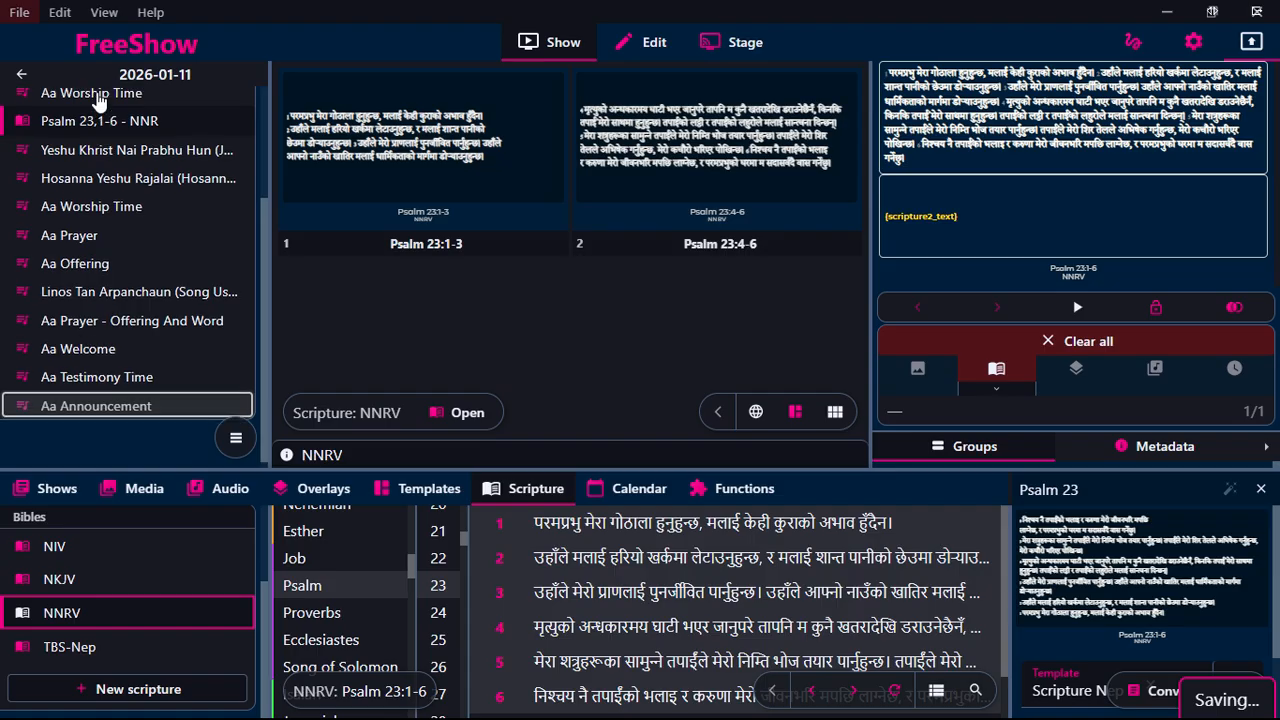
pyautogui.scroll(1, 71, 220)
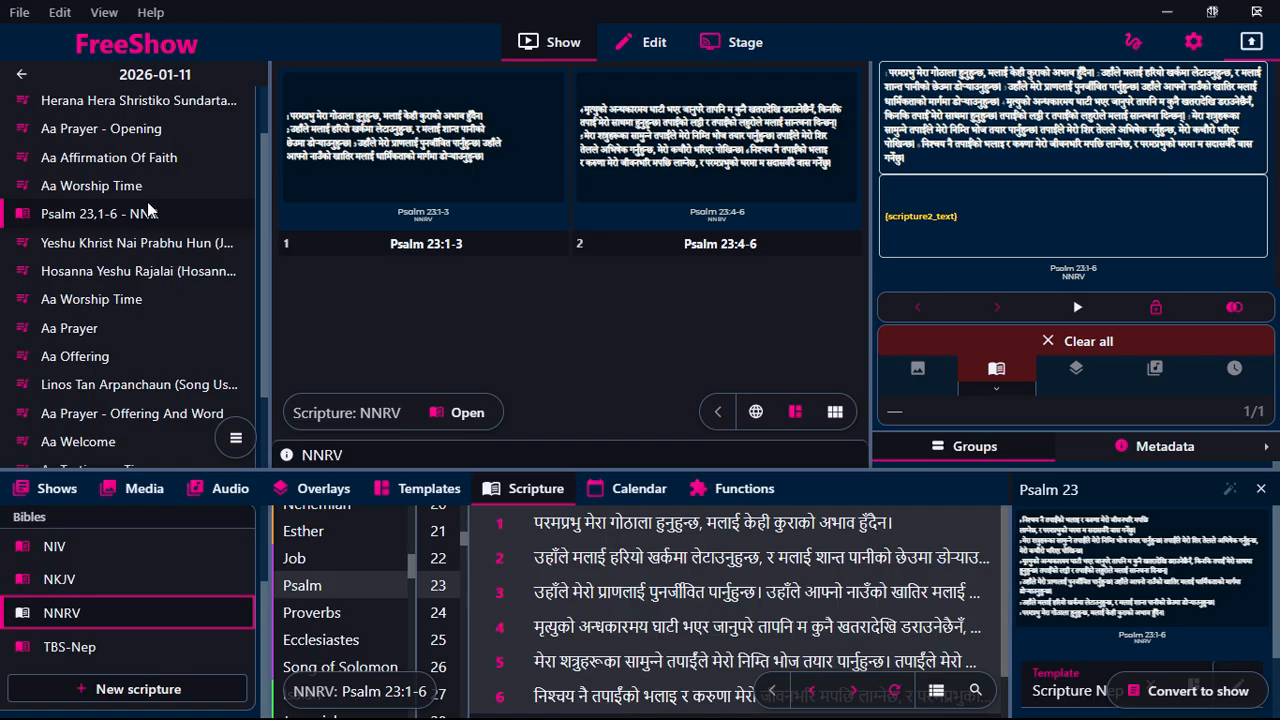
# - Switch the displayed Psalm 23 scripture to the NNRV + NKJV collection
pyautogui.click(267, 622)
pyautogui.moveTo(266, 617); pyautogui.dragTo(276, 541)
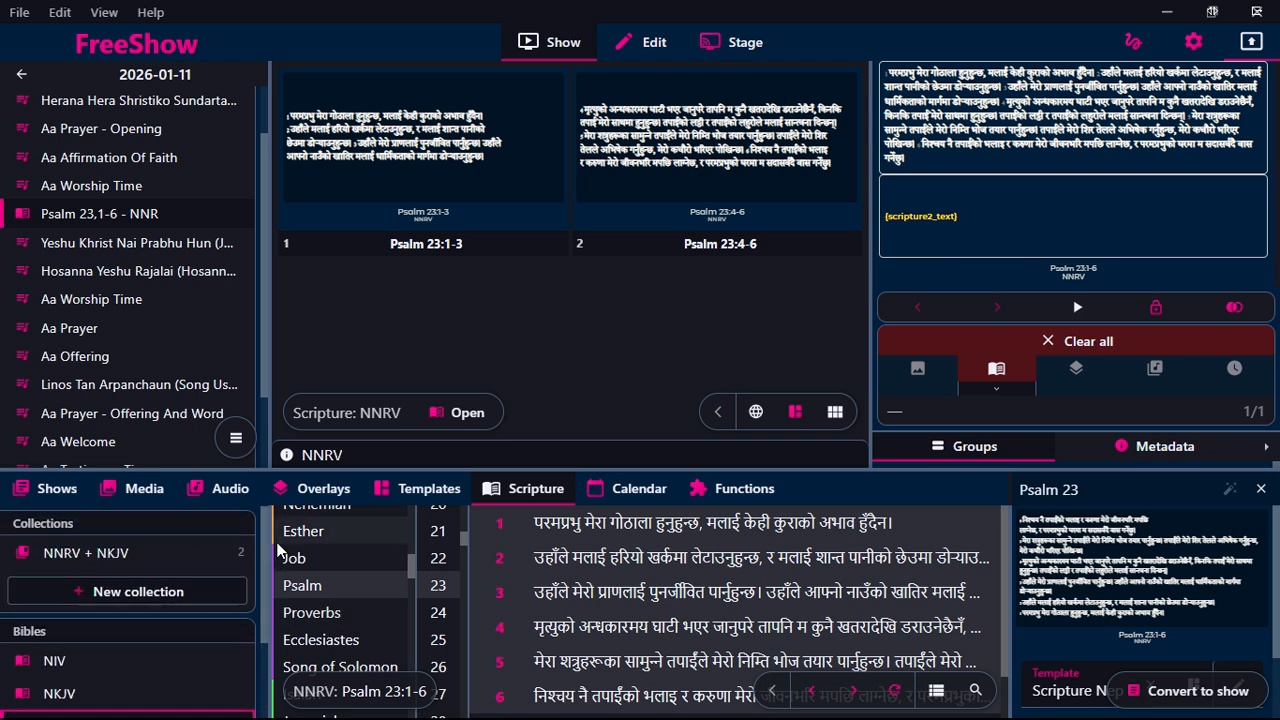
pyautogui.click(66, 564)
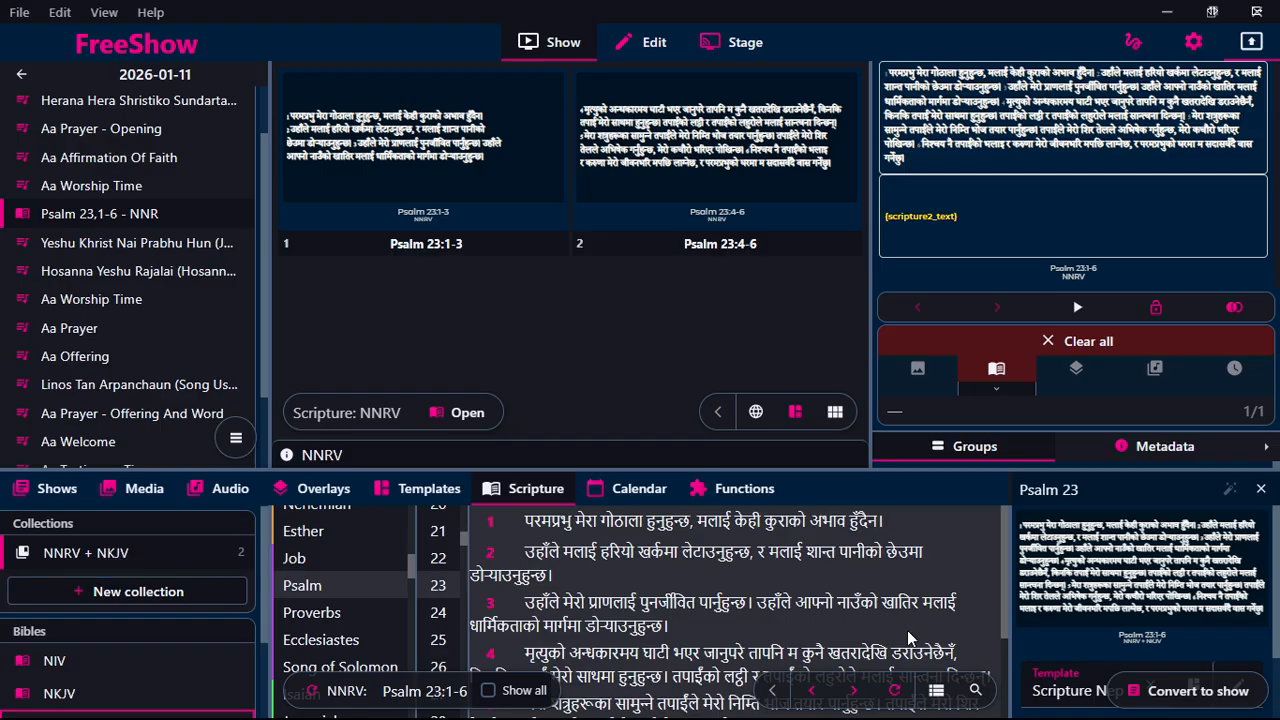
# - Replace the scripture search with John 3.16-18 to look up that passage
pyautogui.click(1261, 491)
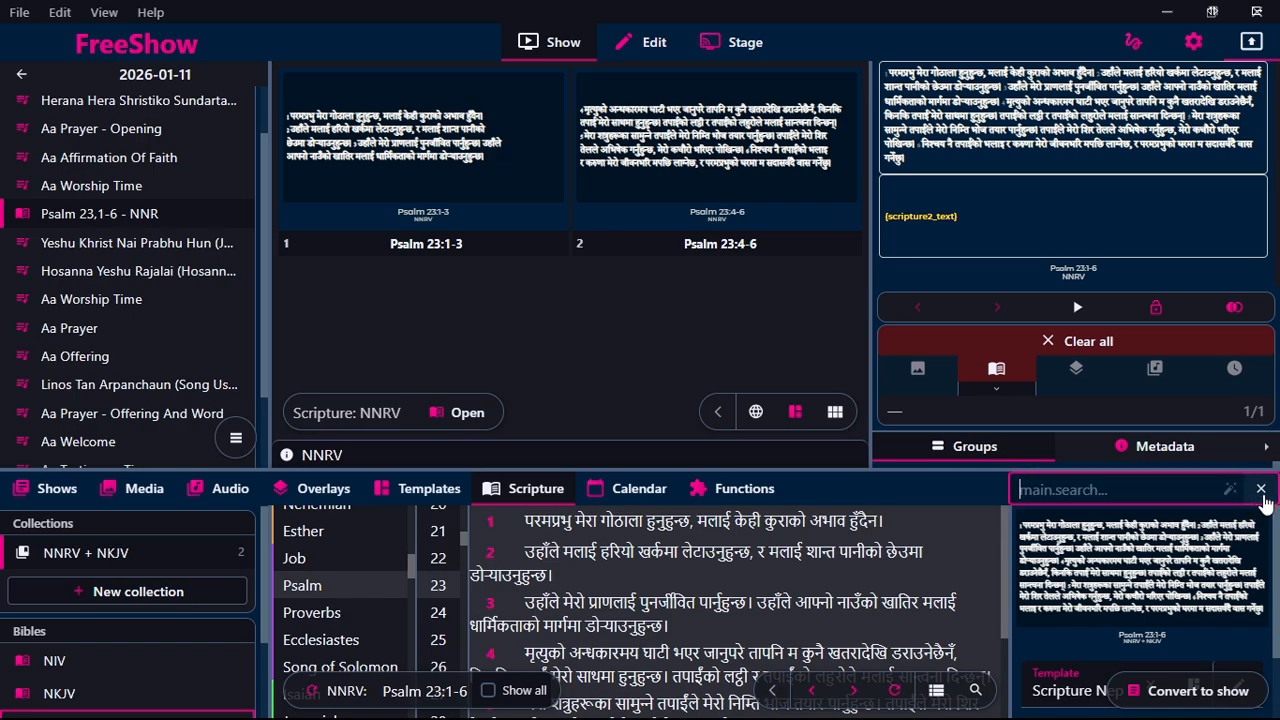
pyautogui.write('John')
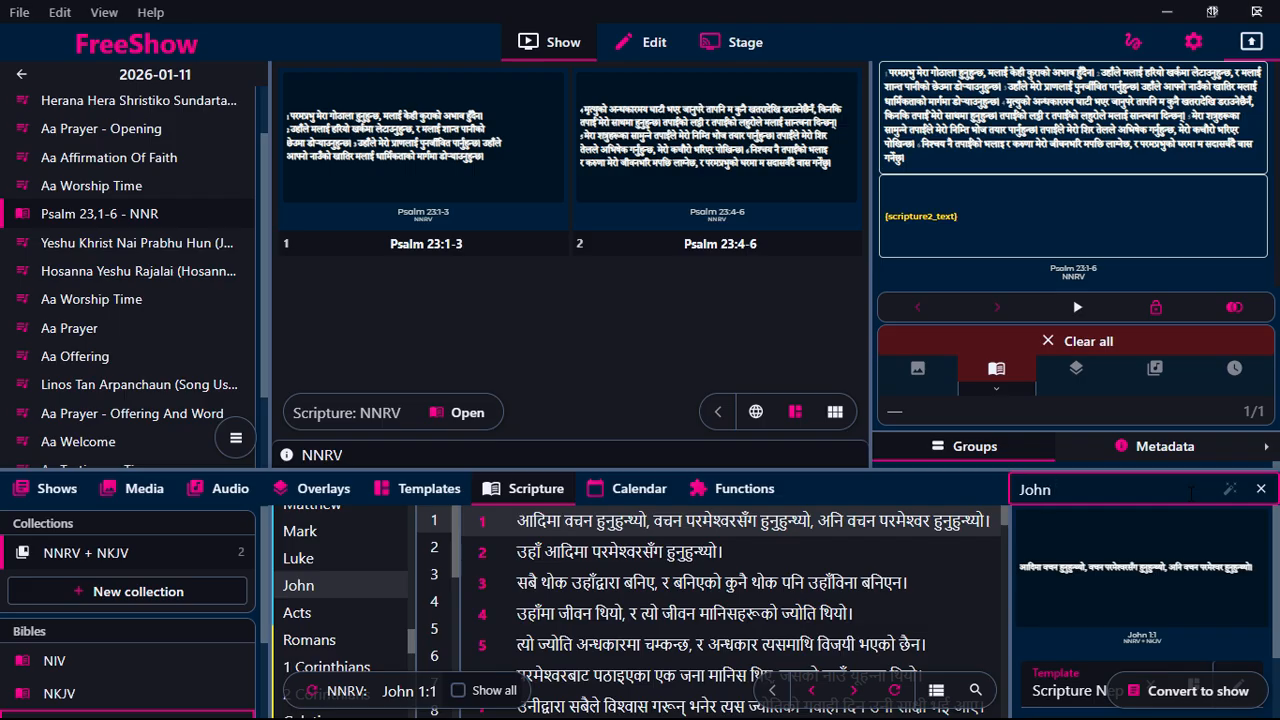
pyautogui.write('3')
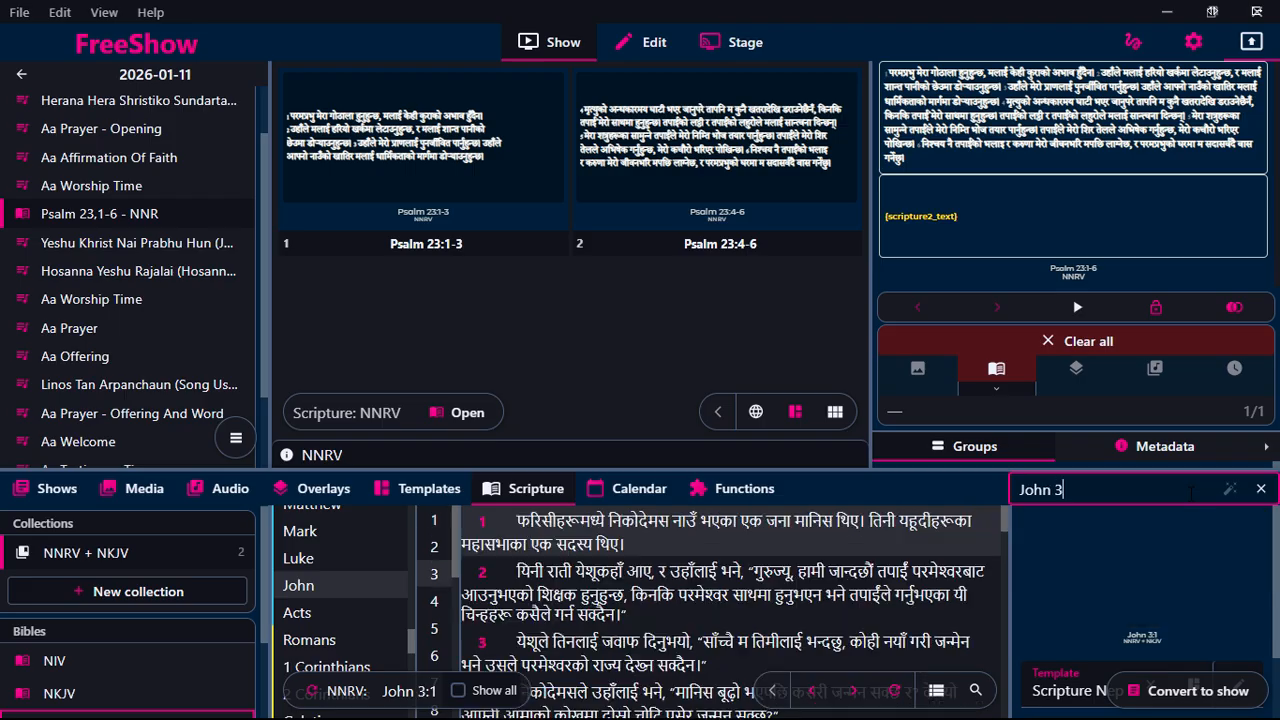
pyautogui.write('.16-')
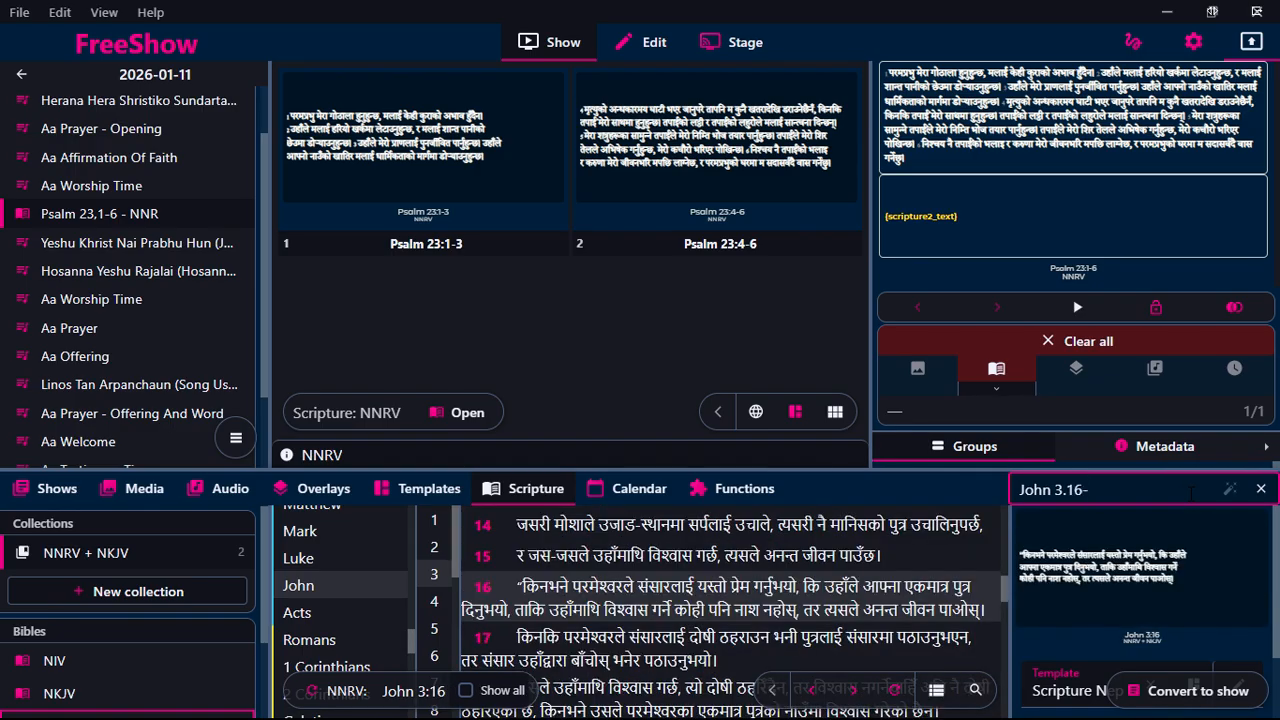
pyautogui.write('18')
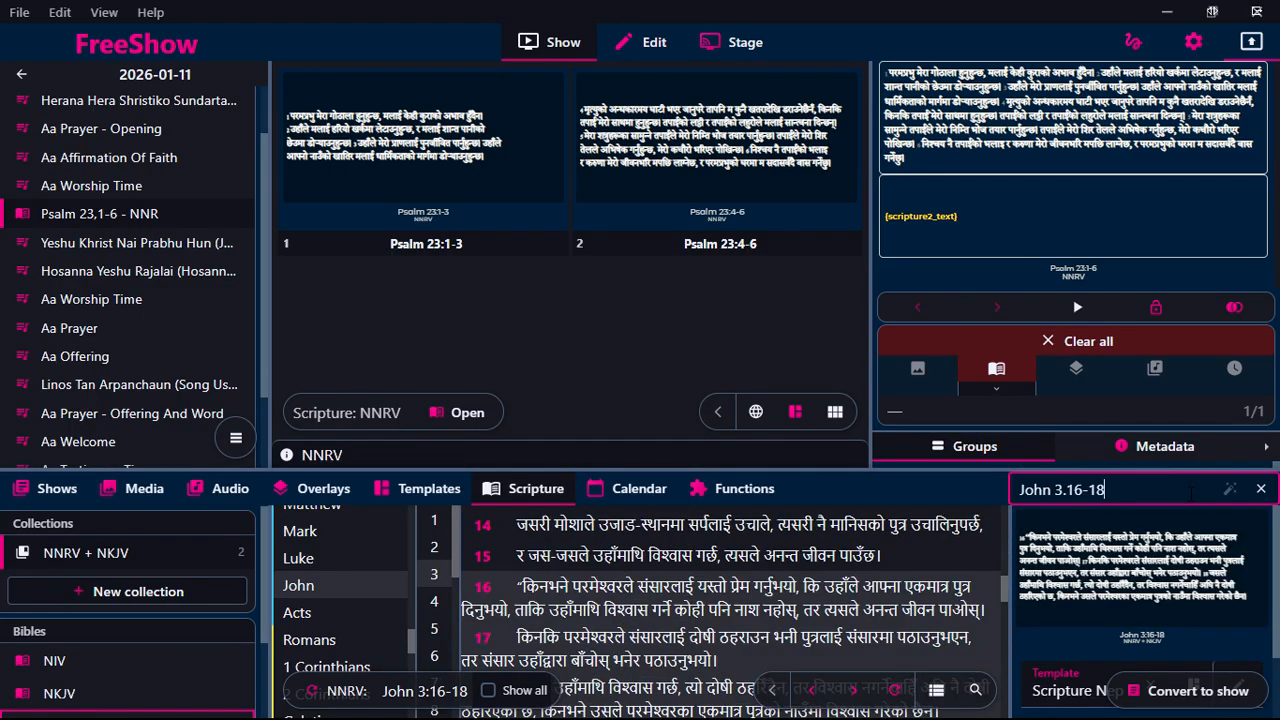
# - Apply the Scripture 2 Nep template to the John 3:16-18 passage and convert it to a show
pyautogui.click(1068, 697)
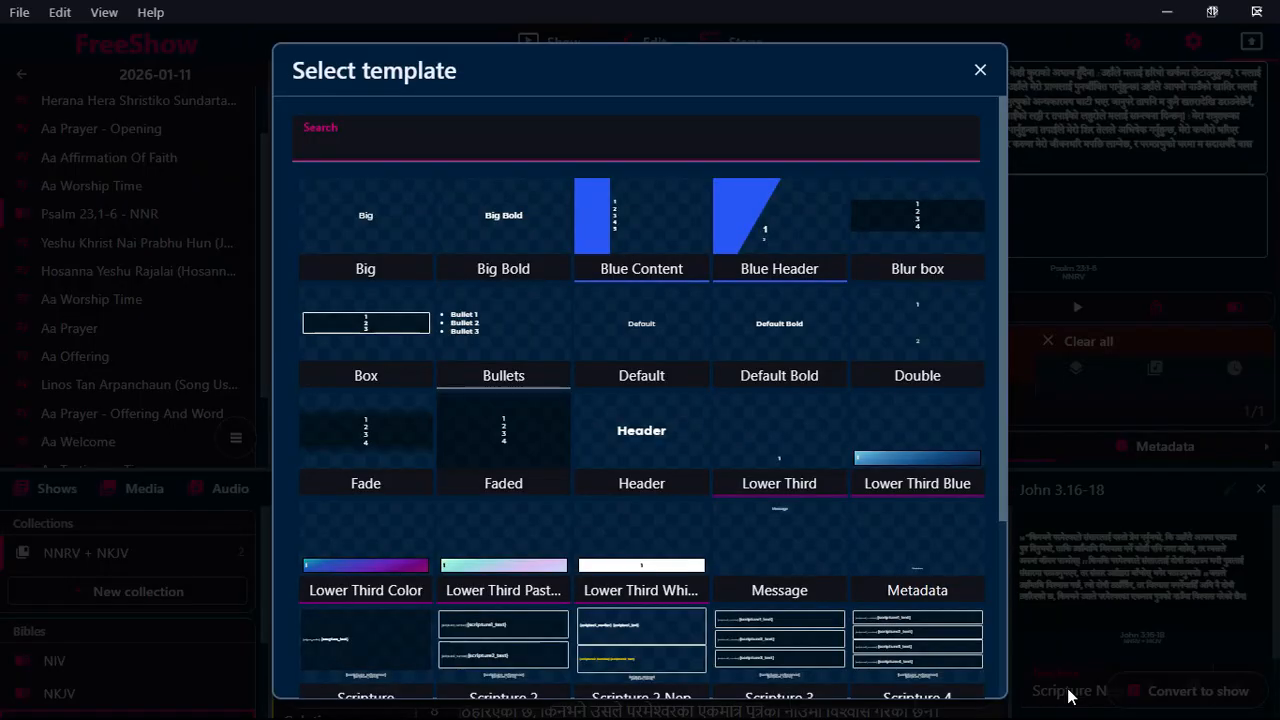
pyautogui.scroll(-3, 708, 598)
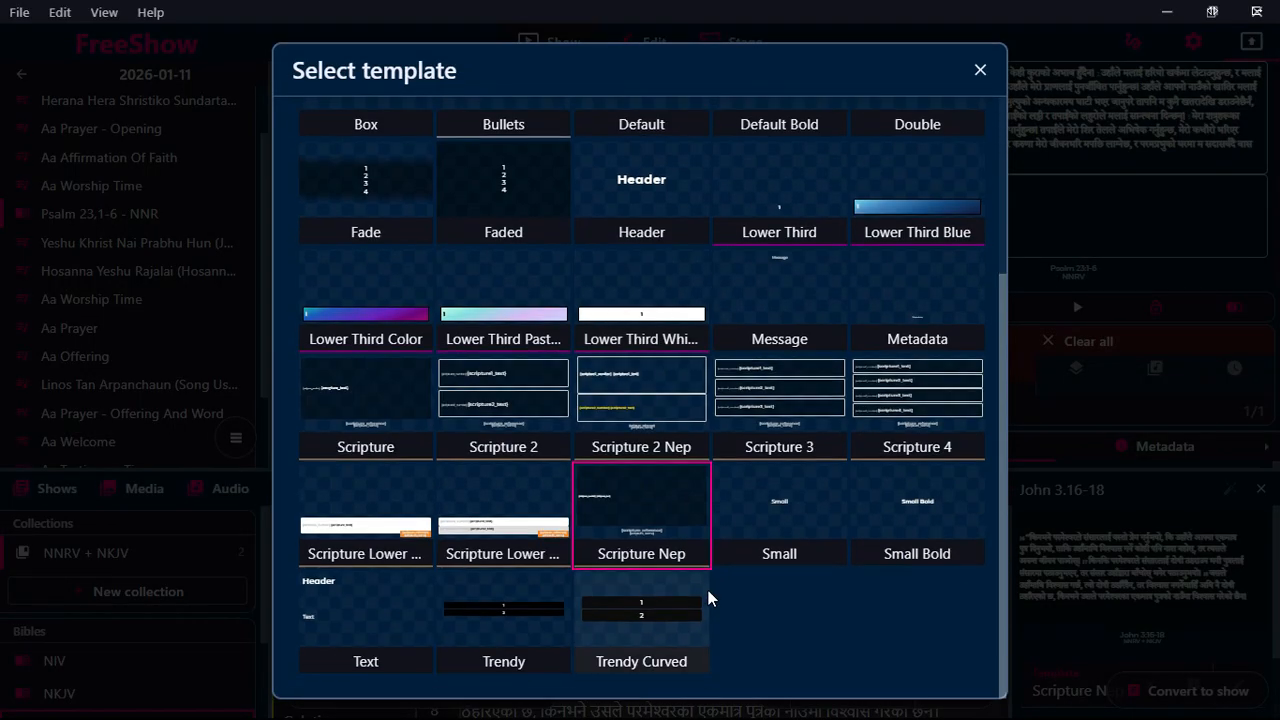
pyautogui.click(648, 407)
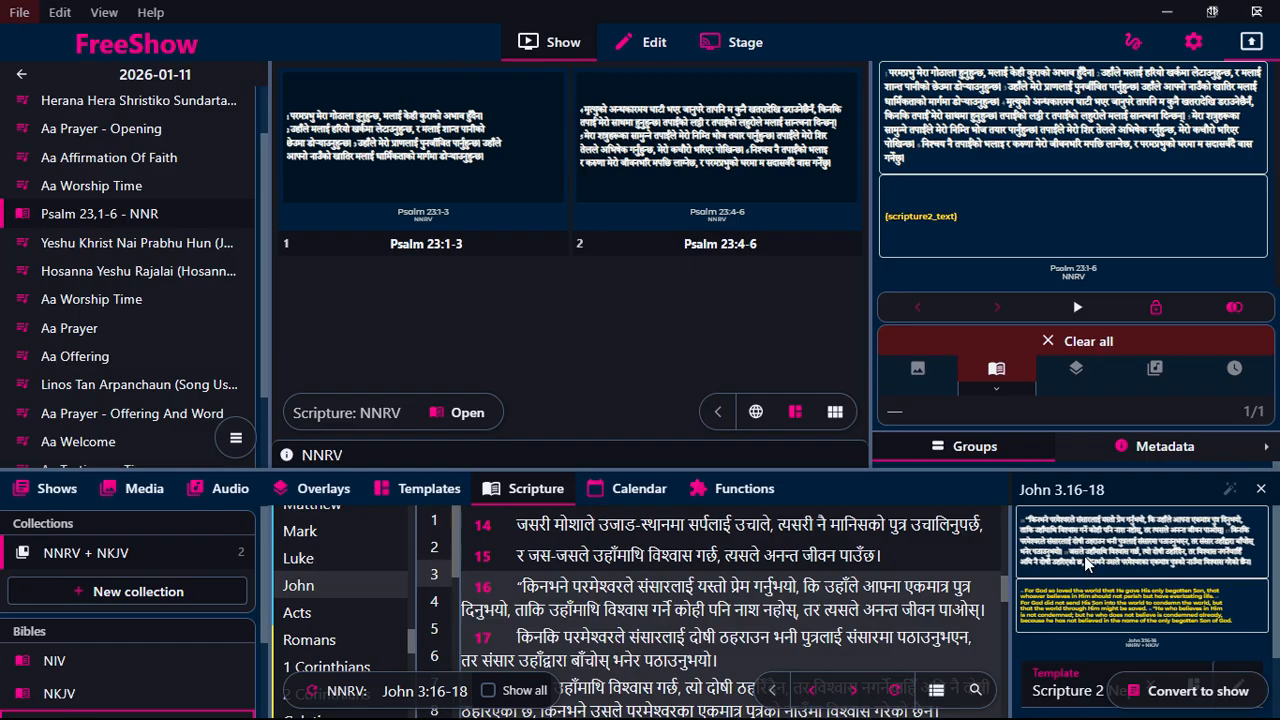
pyautogui.click(1166, 699)
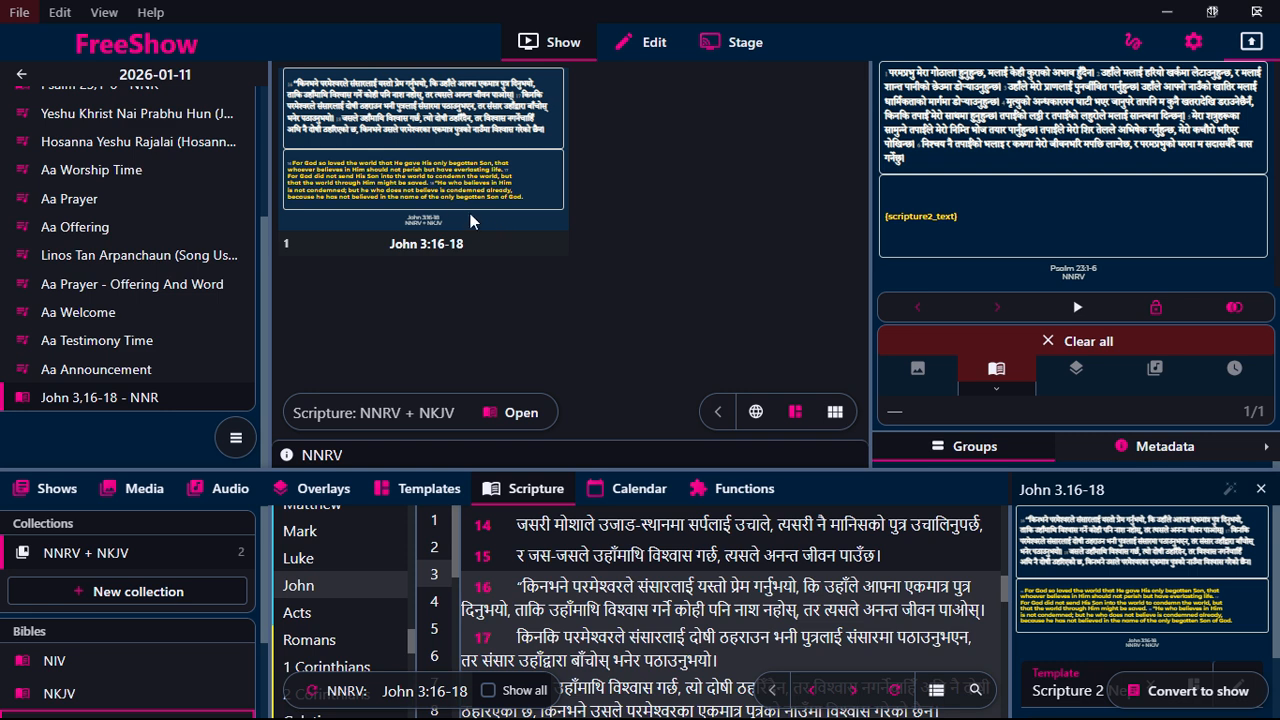
# - Output the John 3:16-18 slide and move its show to just below Psalm 23,1-6 in the project
pyautogui.click(431, 180)
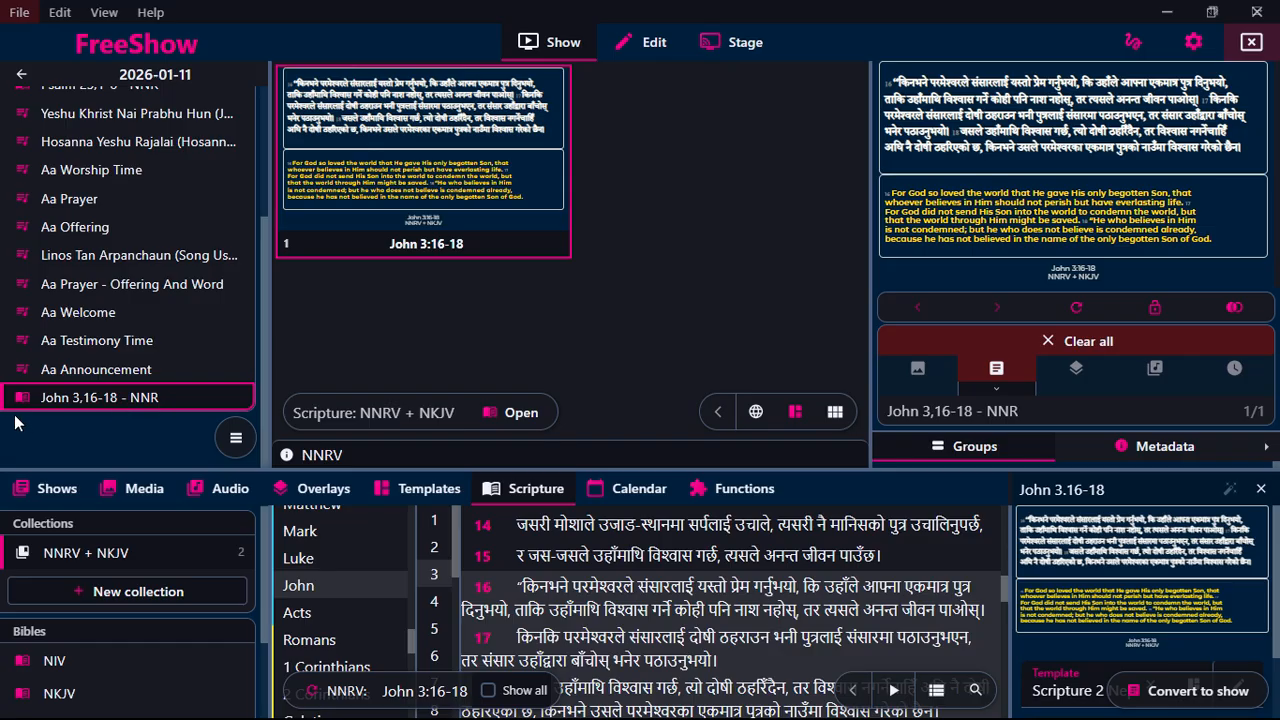
pyautogui.moveTo(17, 404); pyautogui.dragTo(83, 160)
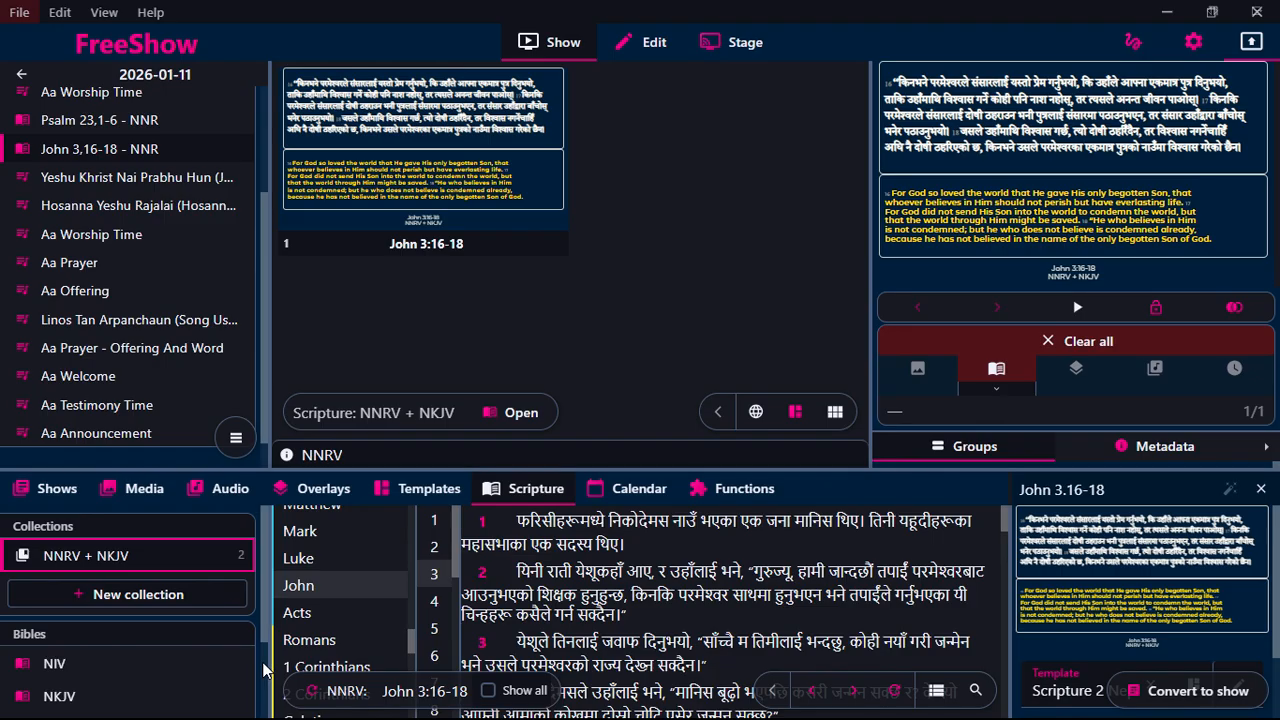
# - Select the NNRV Bible in the scripture library and look up Psalm 150
pyautogui.scroll(-2, 251, 651)
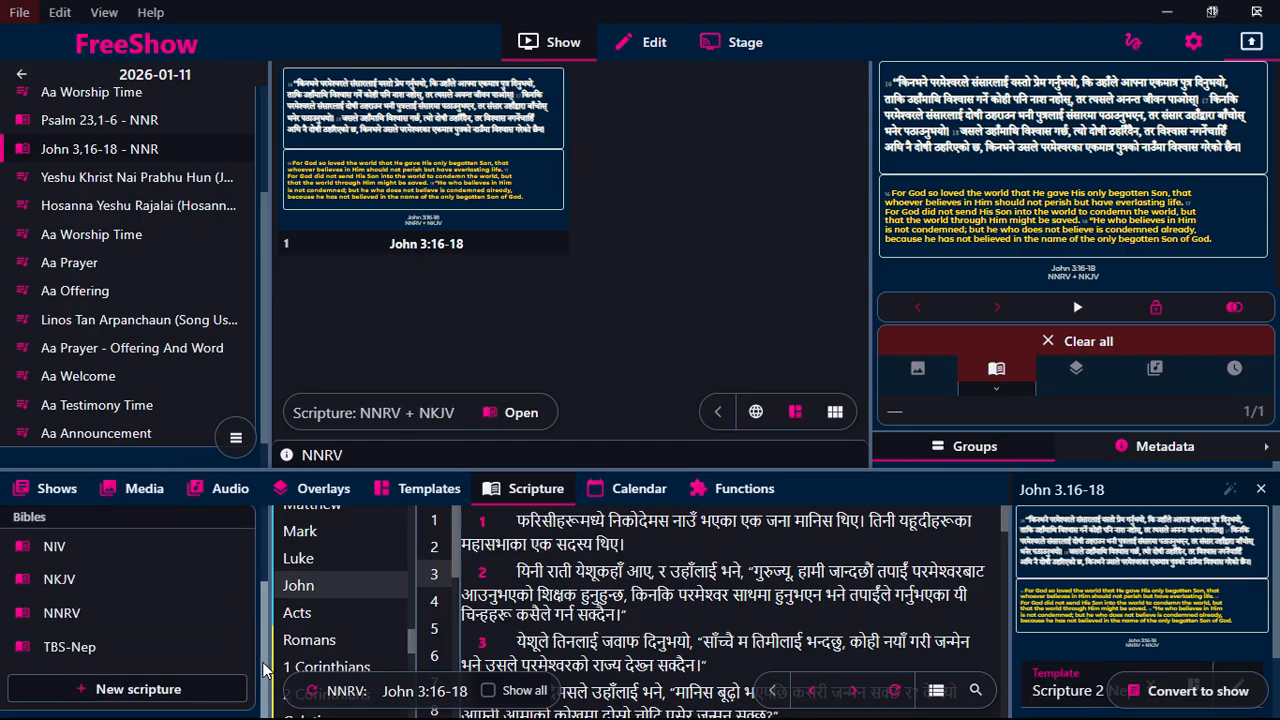
pyautogui.click(140, 615)
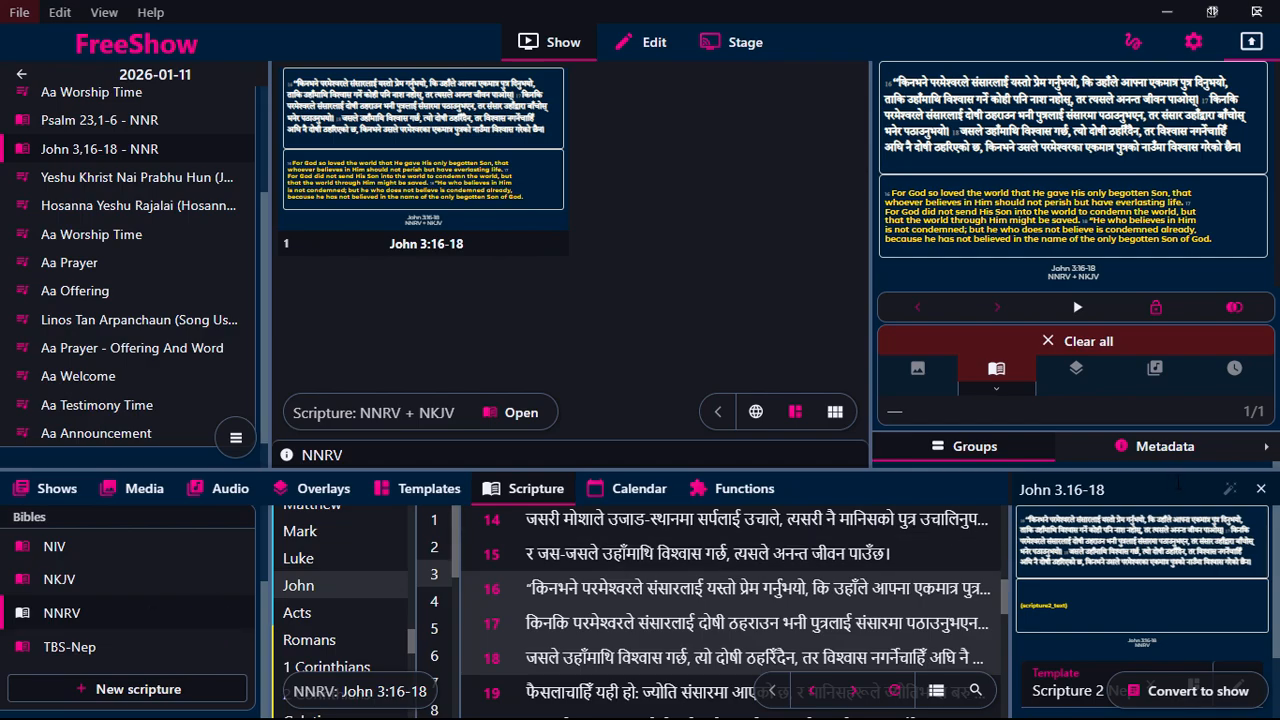
pyautogui.click(1259, 491)
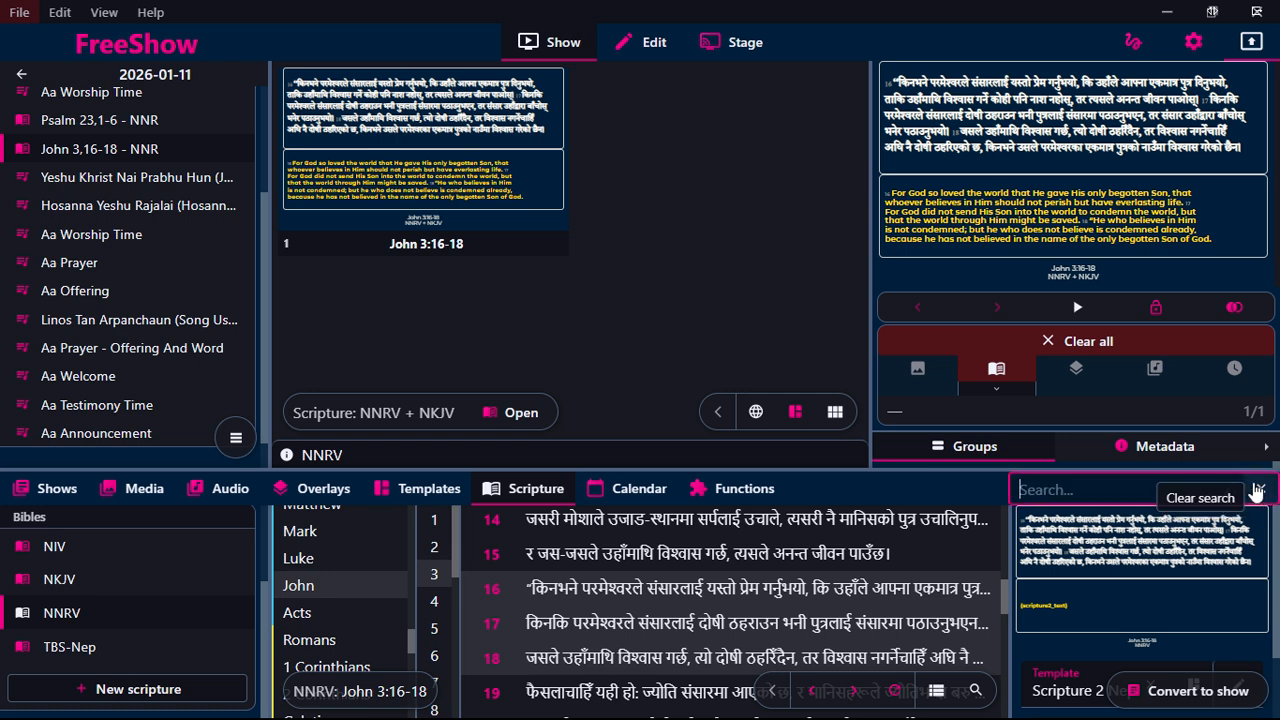
pyautogui.write('Psalm')
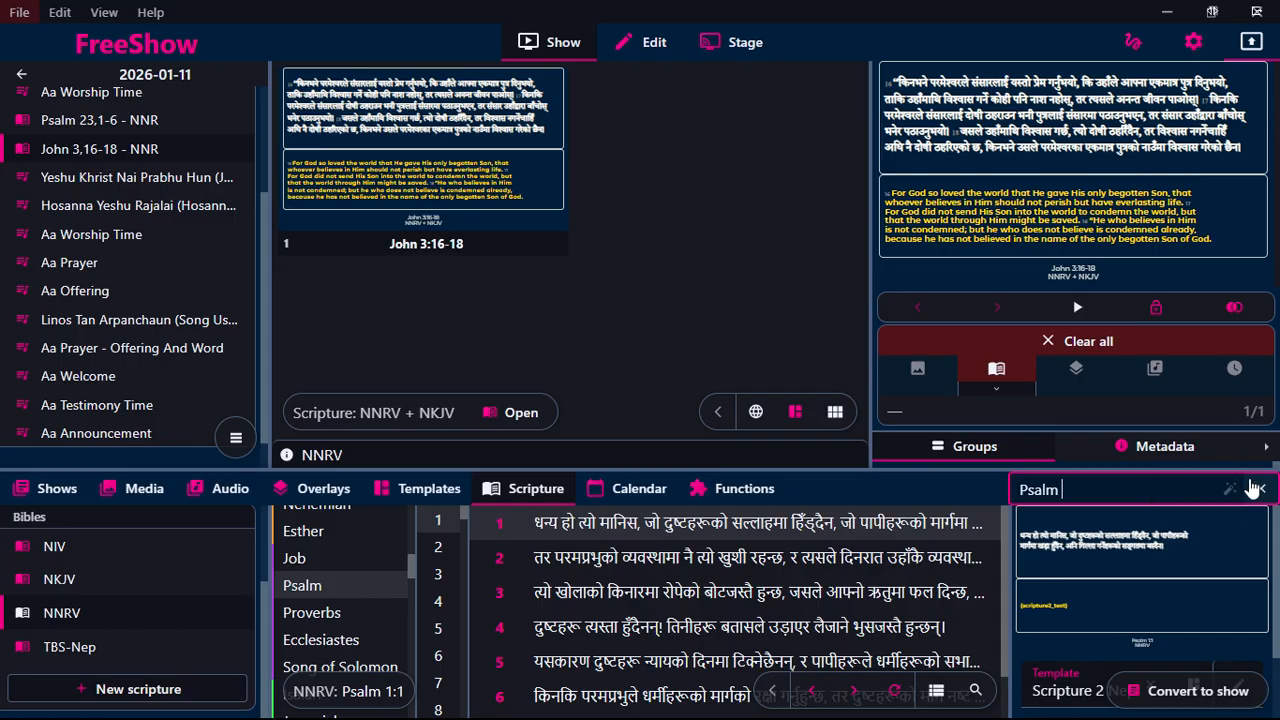
pyautogui.write(' 150')
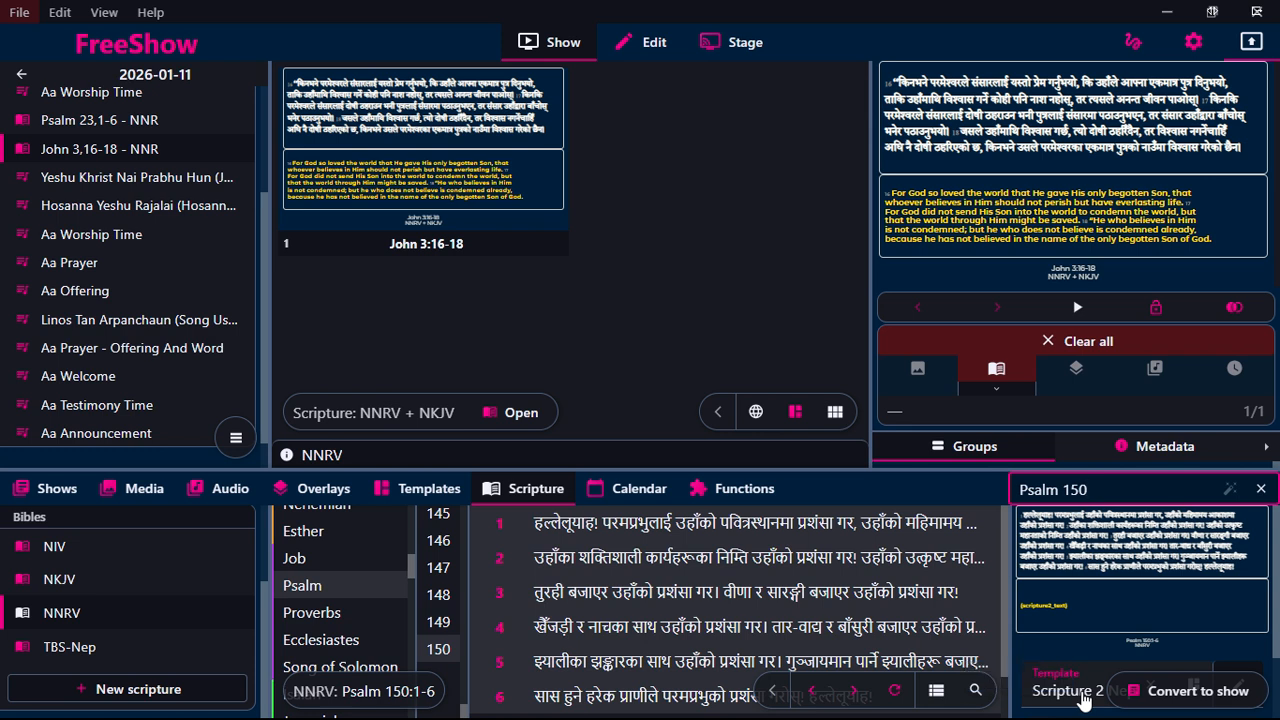
# - Apply the Scripture Nep template to the Psalm 150 passage and convert it to a show
pyautogui.click(1080, 693)
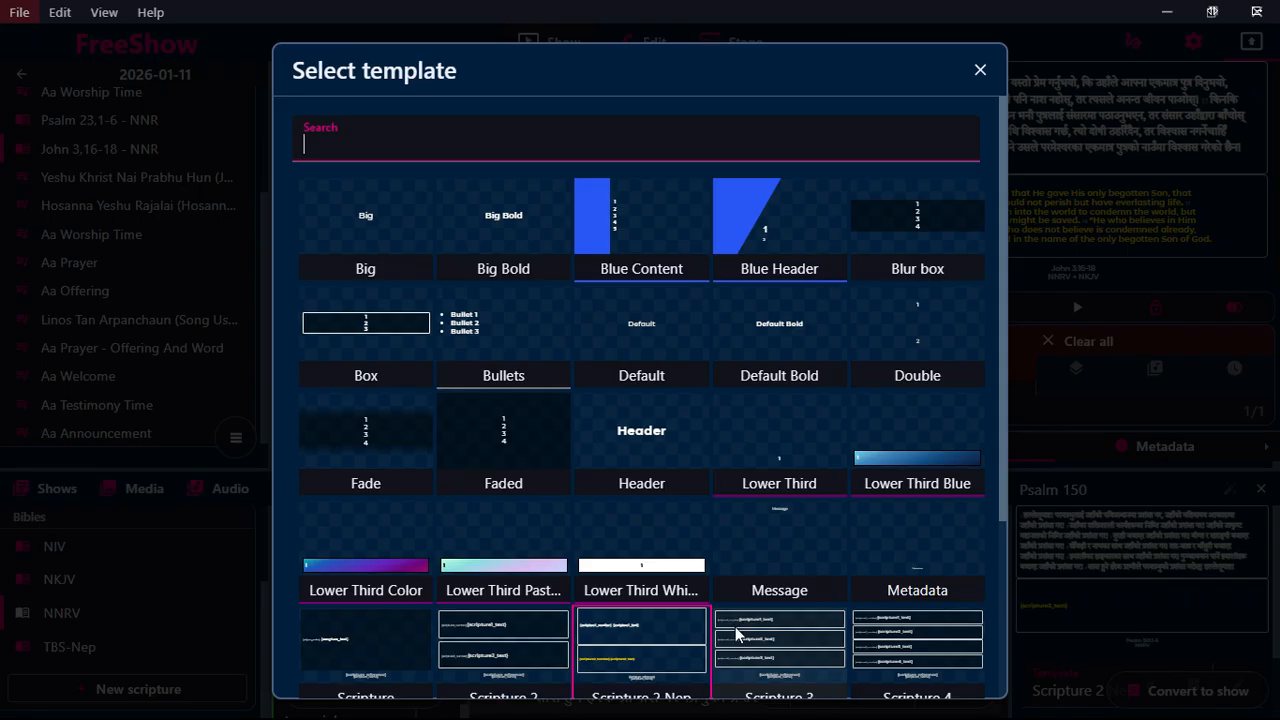
pyautogui.scroll(-3, 716, 593)
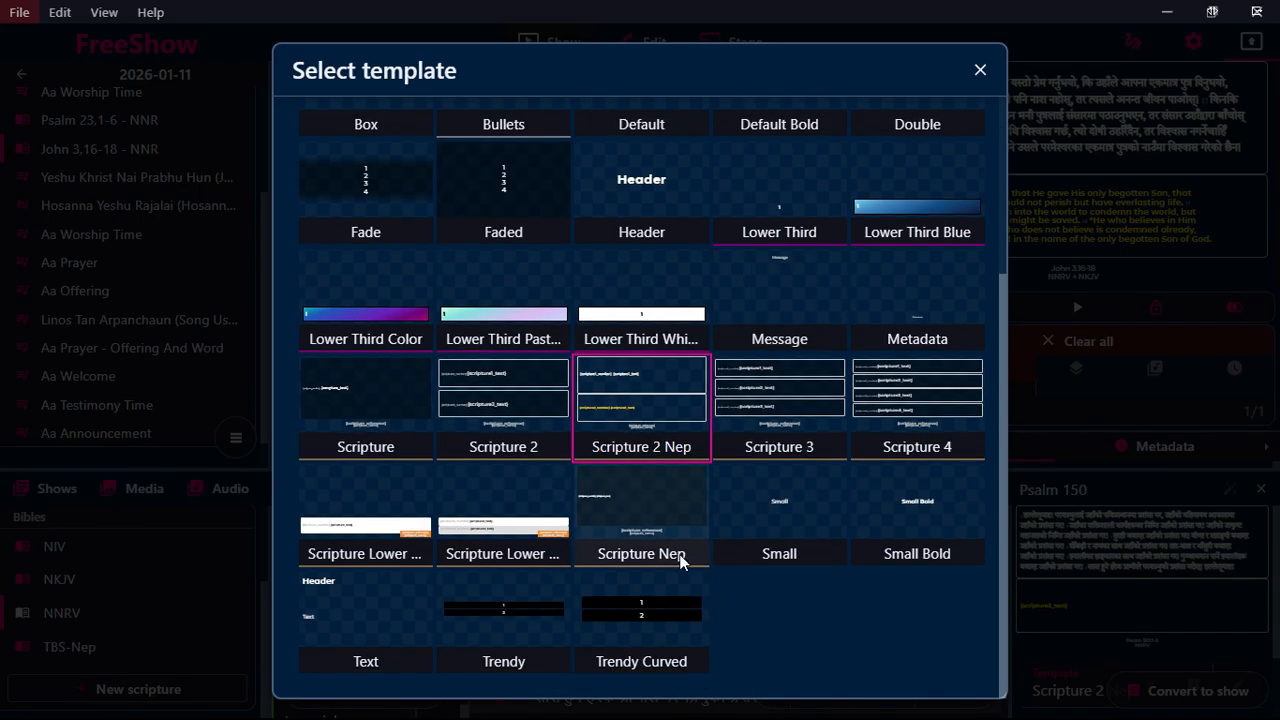
pyautogui.click(660, 518)
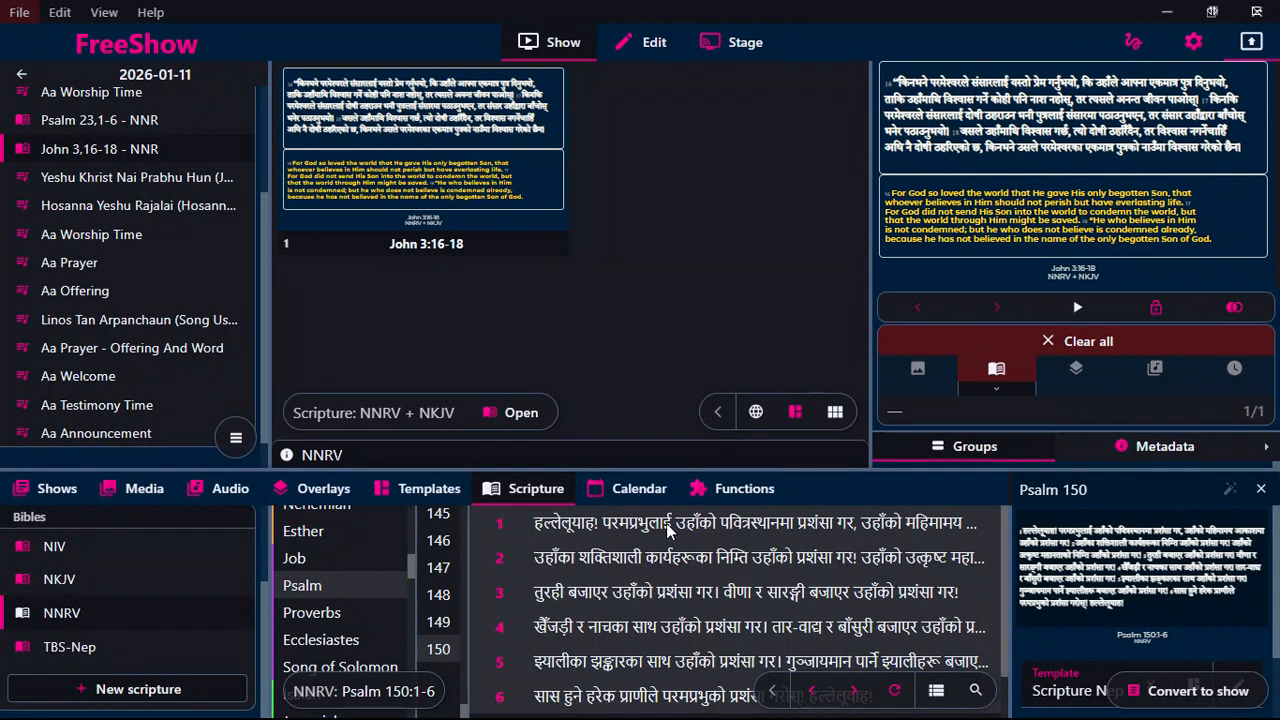
pyautogui.click(1166, 700)
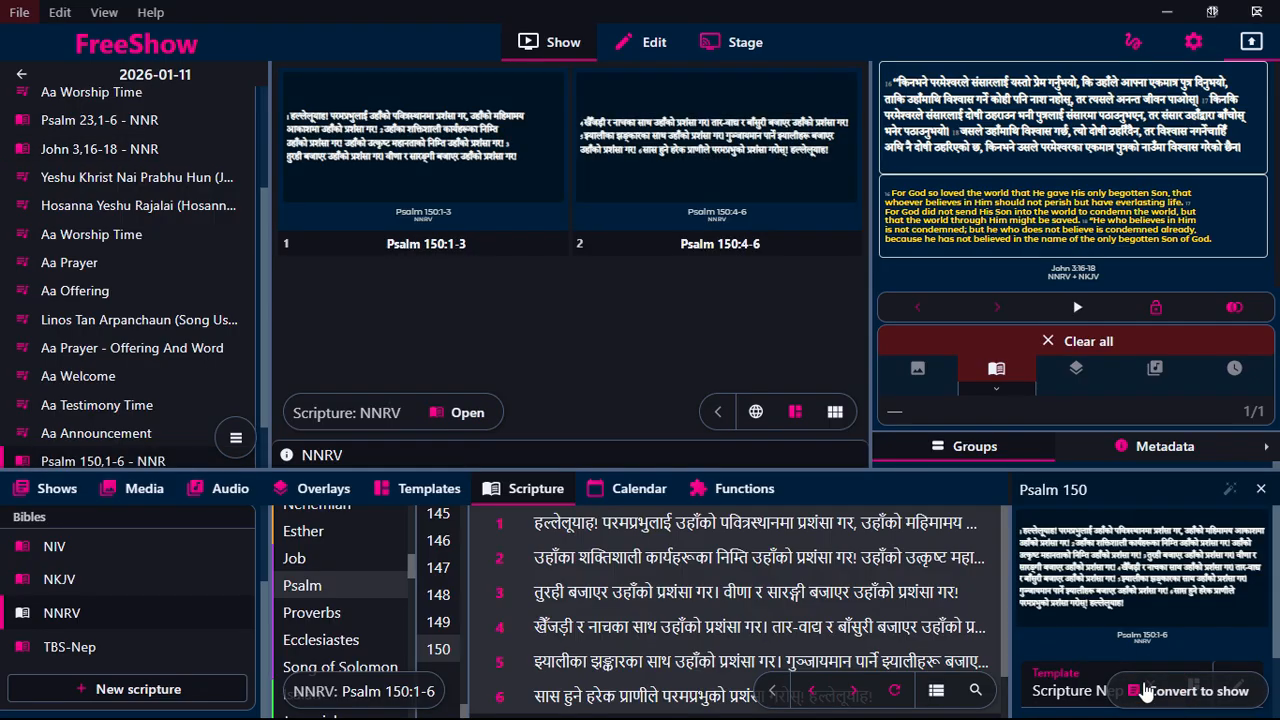
# - Present the Psalm 150:1-3 slide on the output and advance to the following slide
pyautogui.click(470, 200)
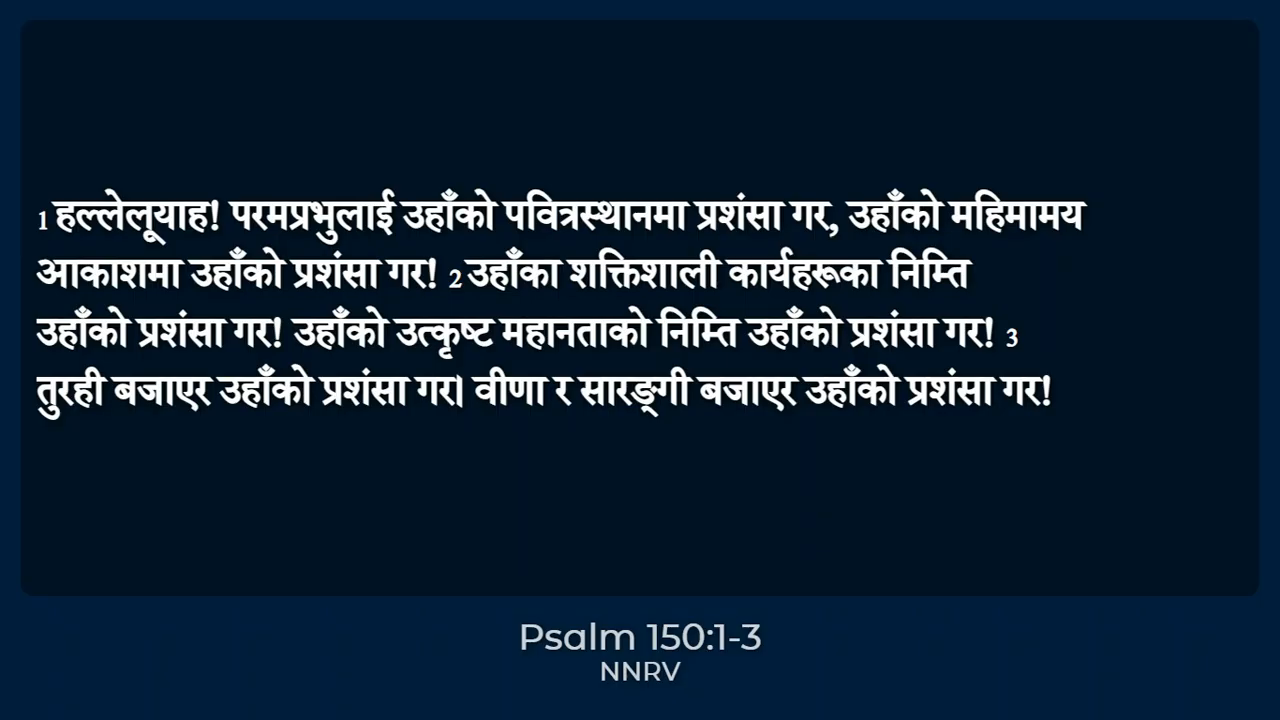
pyautogui.press('Right')
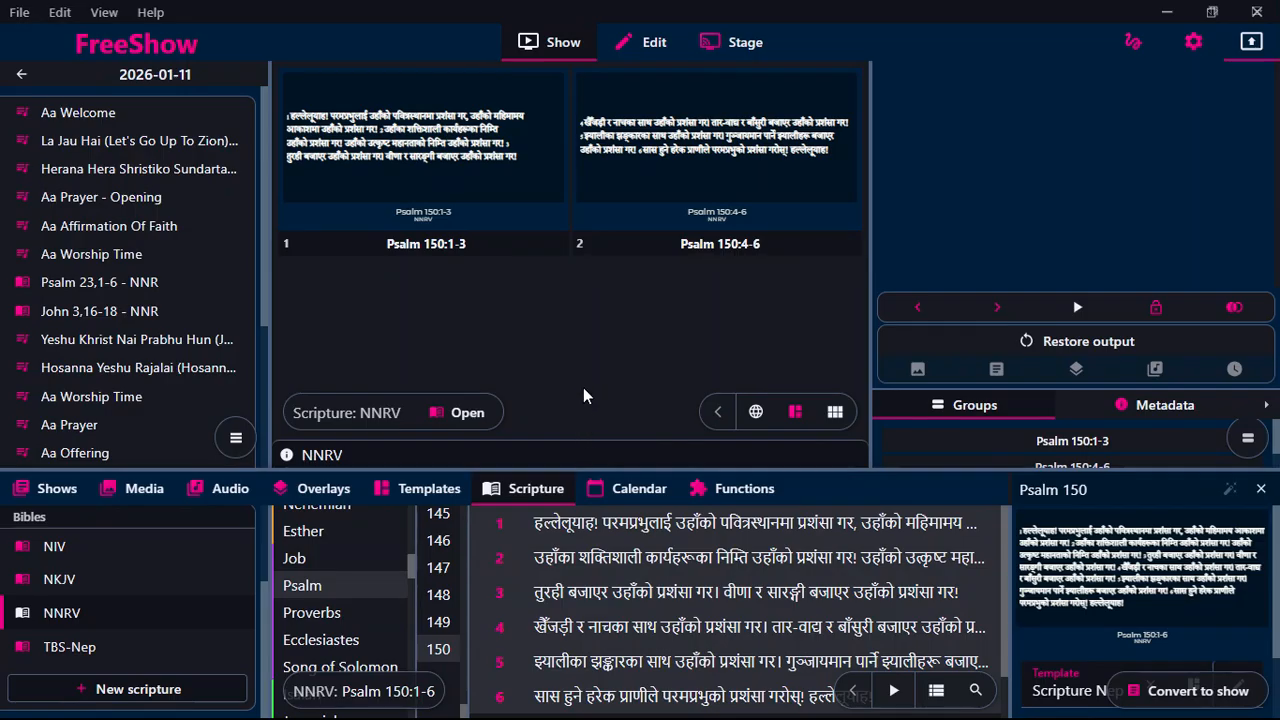
# - Open the first Aa Welcome show in the project and present its Welcome slide on the output
pyautogui.click(170, 112)
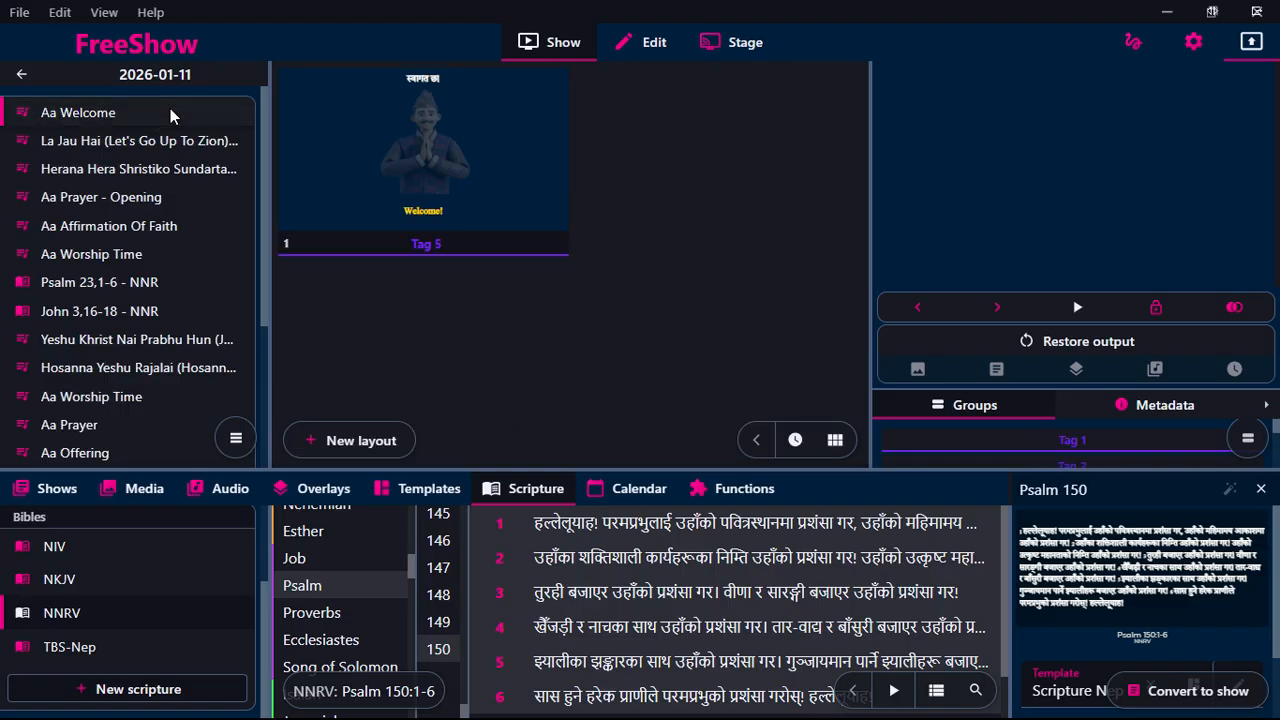
pyautogui.click(325, 131)
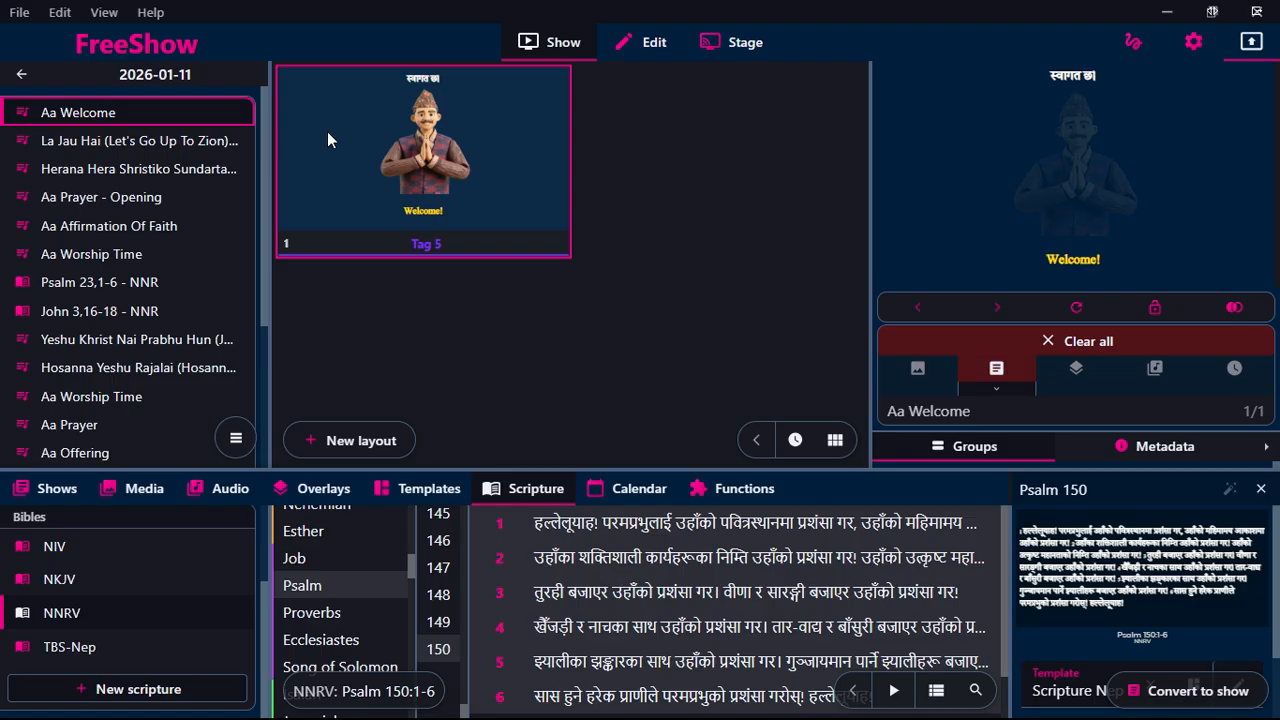
pyautogui.click(944, 135)
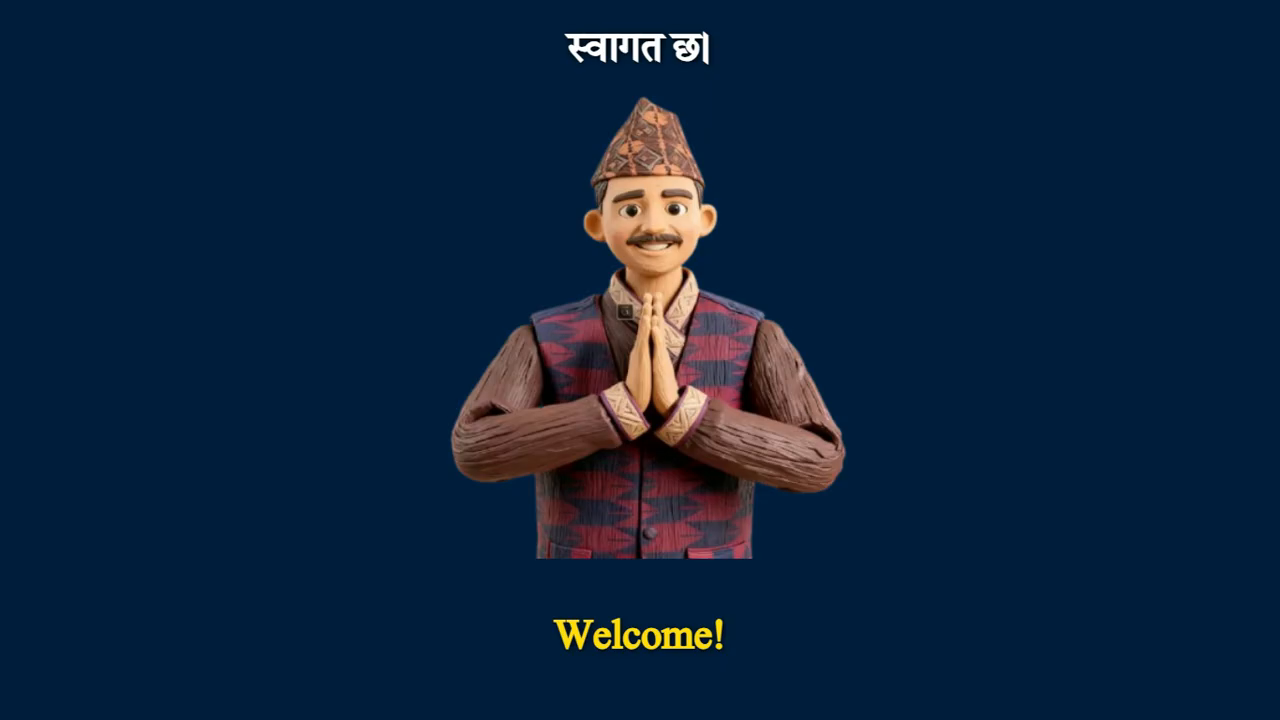
pyautogui.press('Escape')
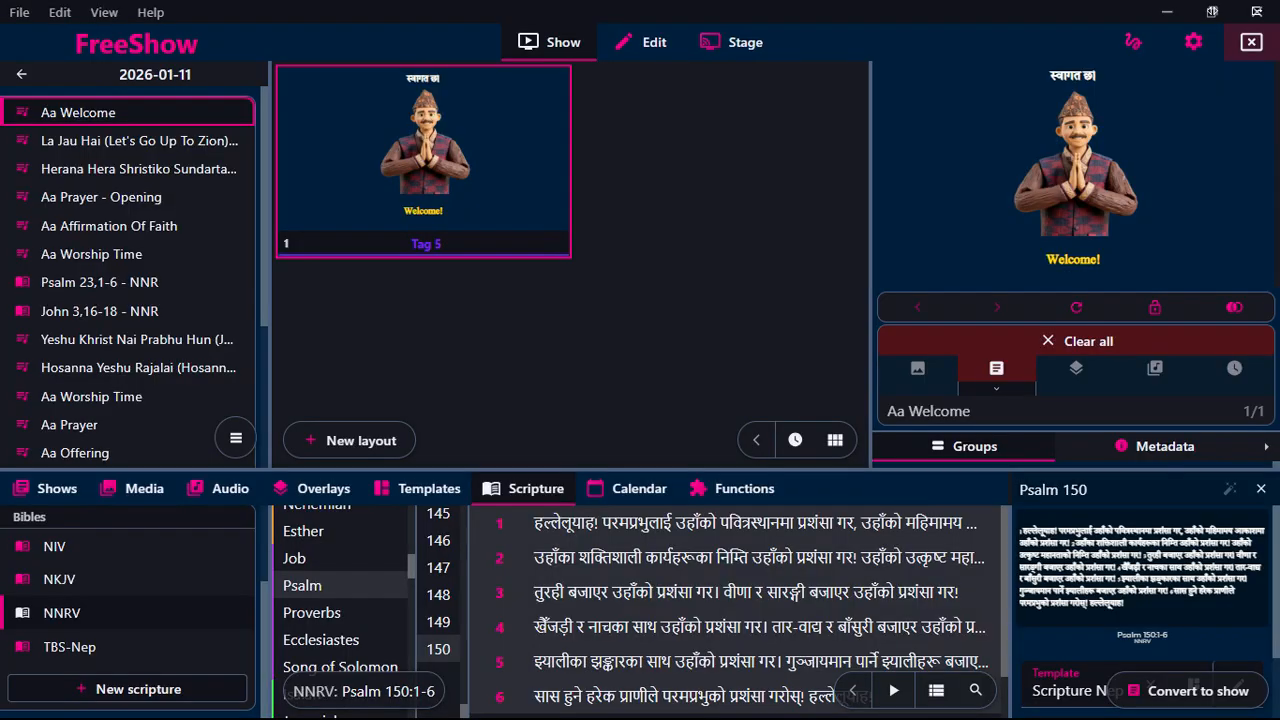
# - Present the song La Jau Hai (Let's Go Up To Zion) from Verse 1 and advance through to Verse 4
pyautogui.click(195, 145)
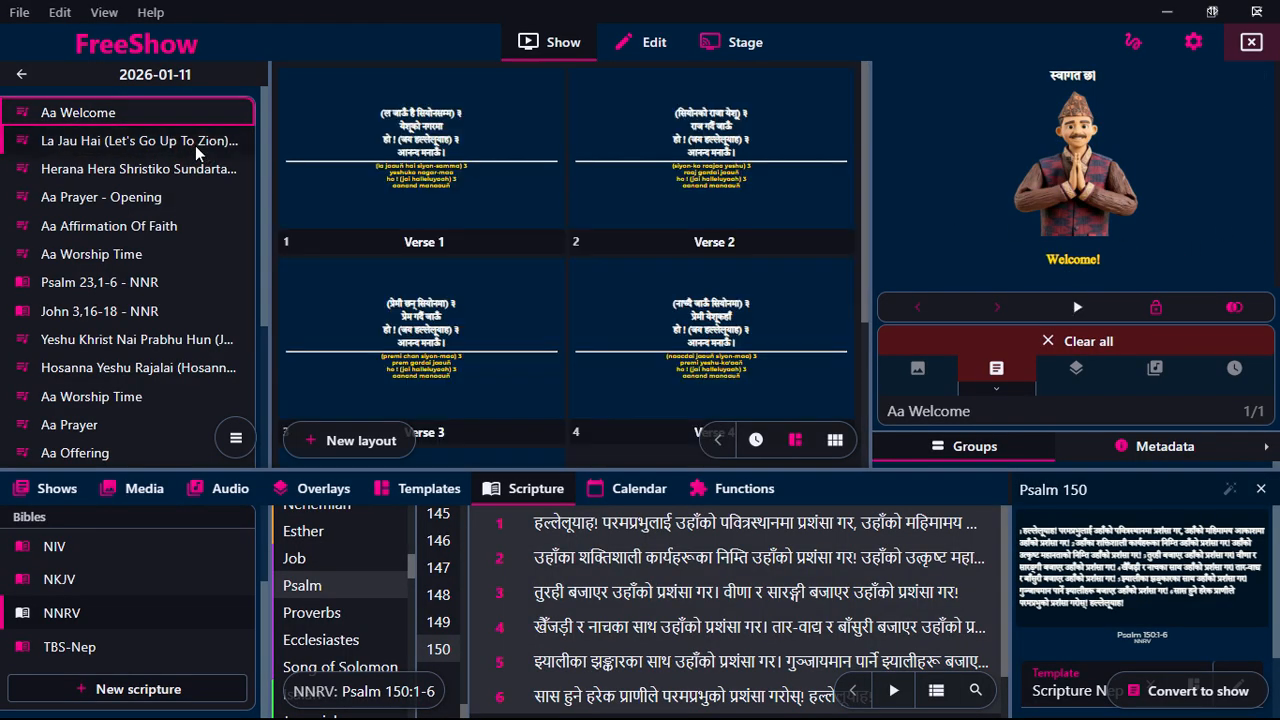
pyautogui.click(347, 167)
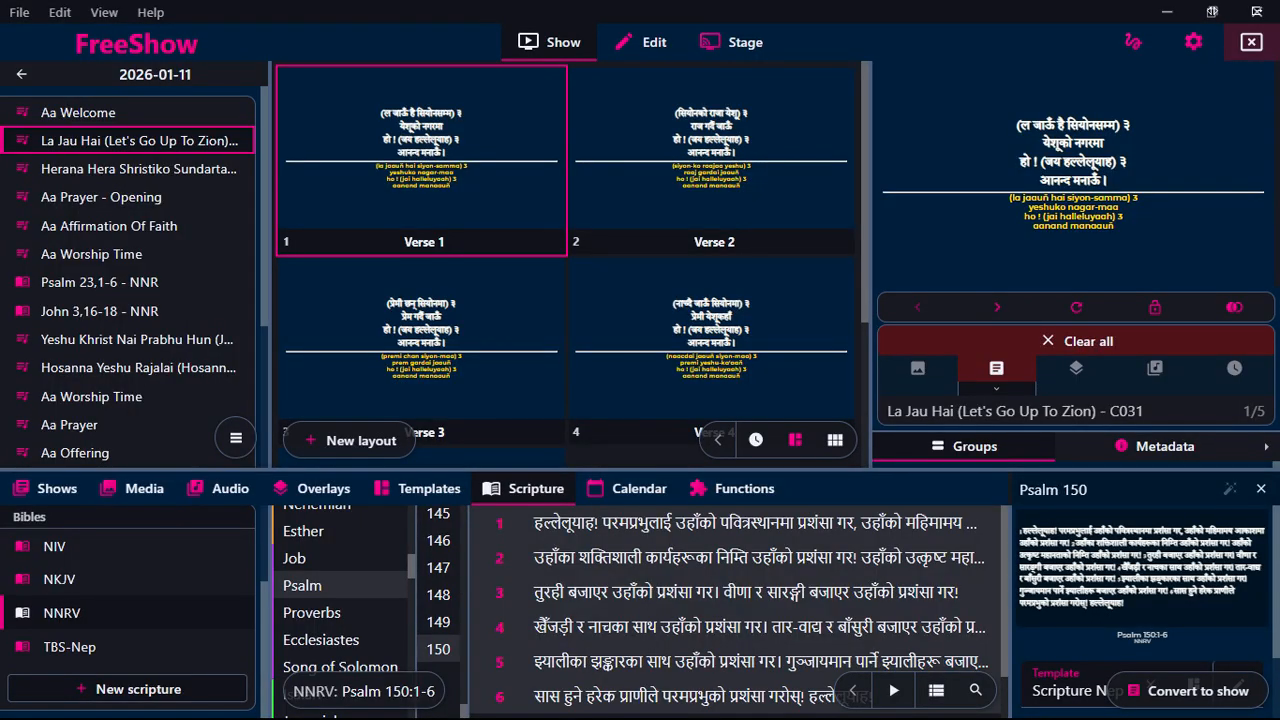
pyautogui.press('Right')
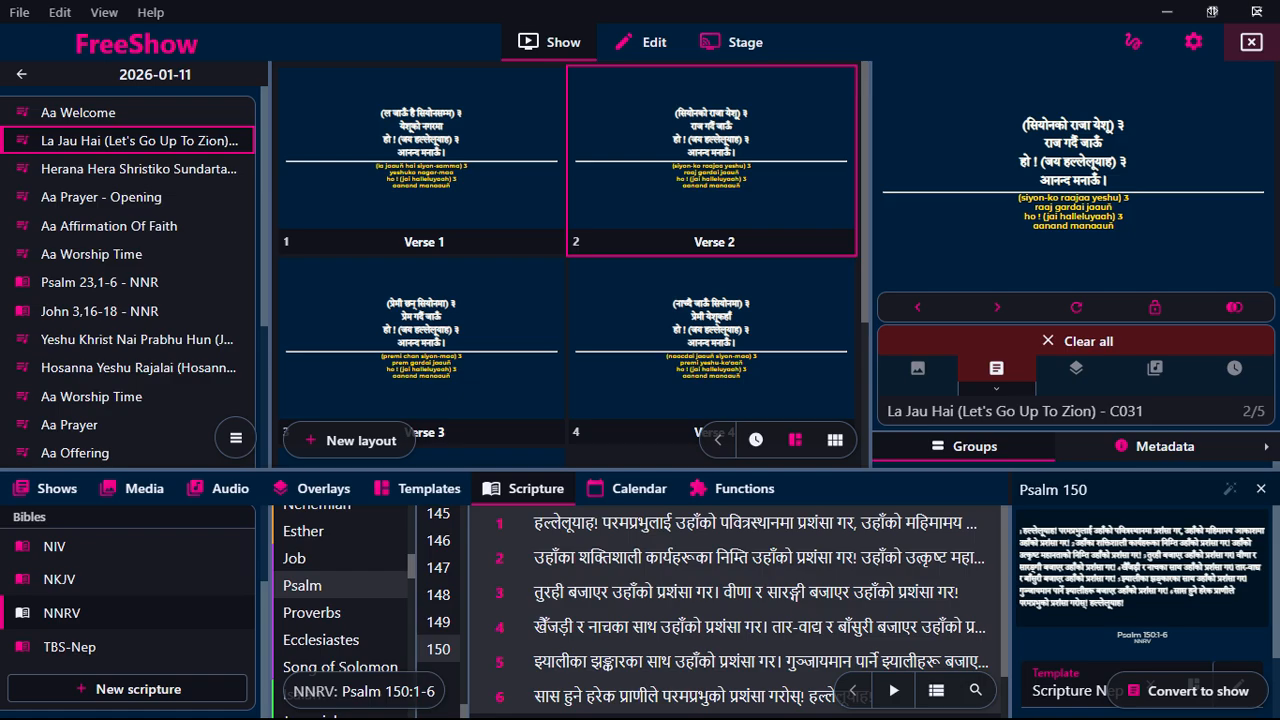
pyautogui.press('Right')
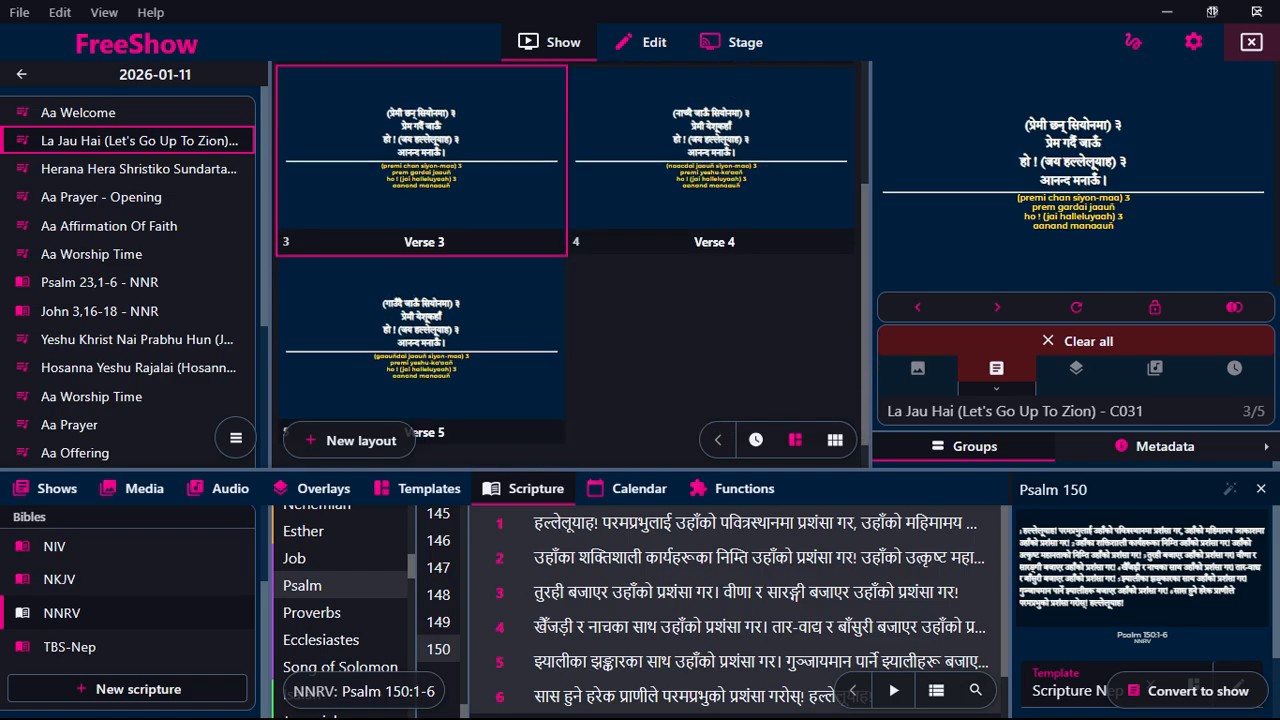
pyautogui.press('Right')
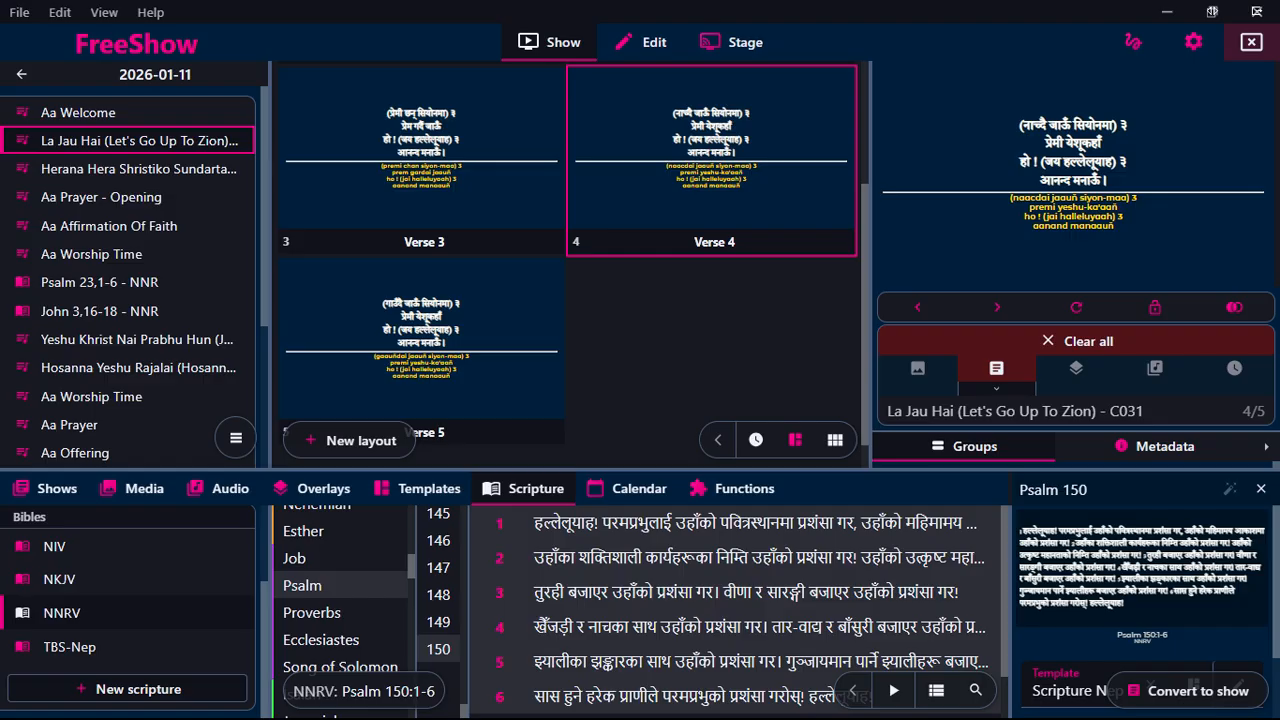